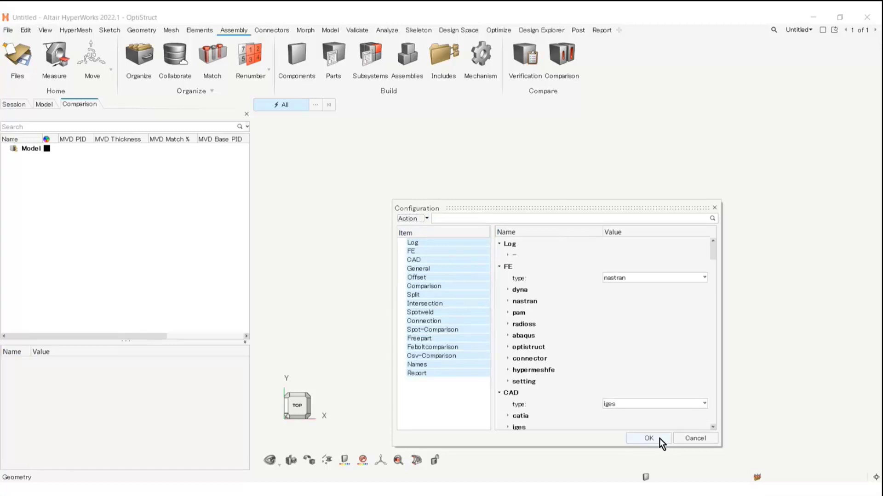
# Open the comparison Check form, switch to File Explorer and look through the iges1 and iges2 folders in CAD_Comparison
pyautogui.rightClick(98, 185)
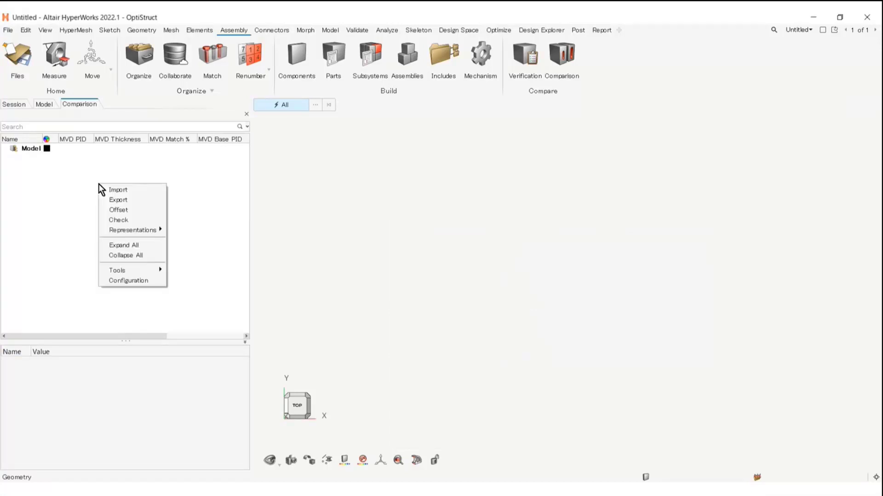
pyautogui.click(134, 219)
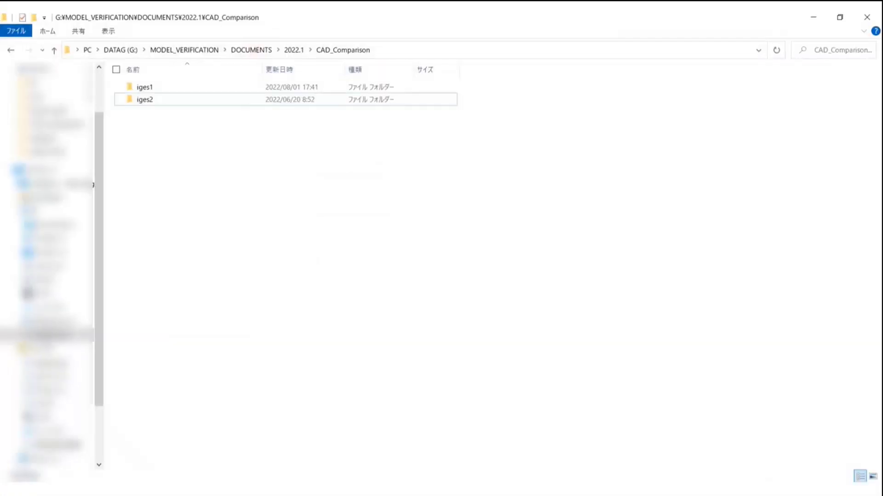
pyautogui.doubleClick(150, 88)
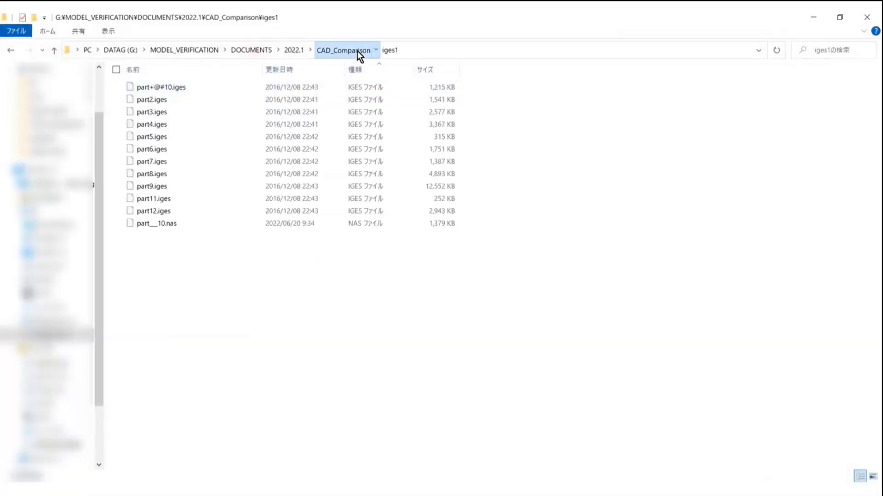
pyautogui.click(358, 50)
pyautogui.doubleClick(158, 101)
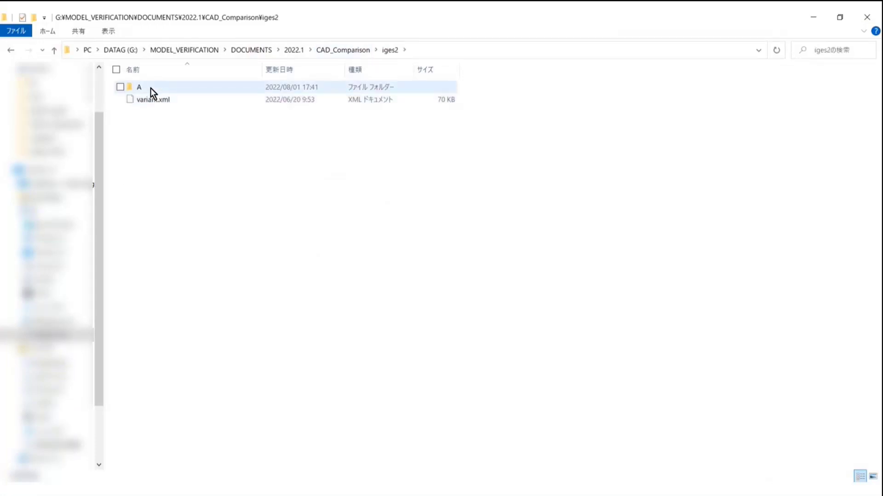
pyautogui.doubleClick(150, 87)
pyautogui.click(366, 51)
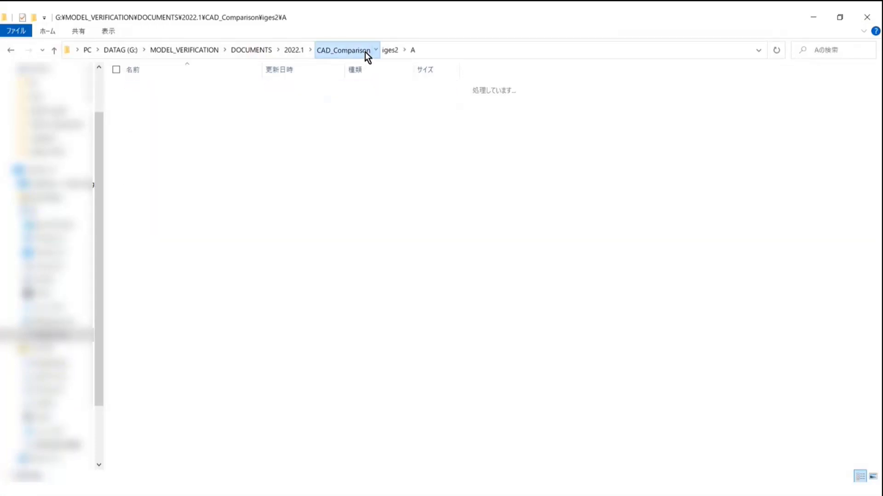
# Copy the path of the iges1 folder and paste it as the base model's path in the HyperWorks comparison form
pyautogui.click(195, 85)
pyautogui.doubleClick(194, 87)
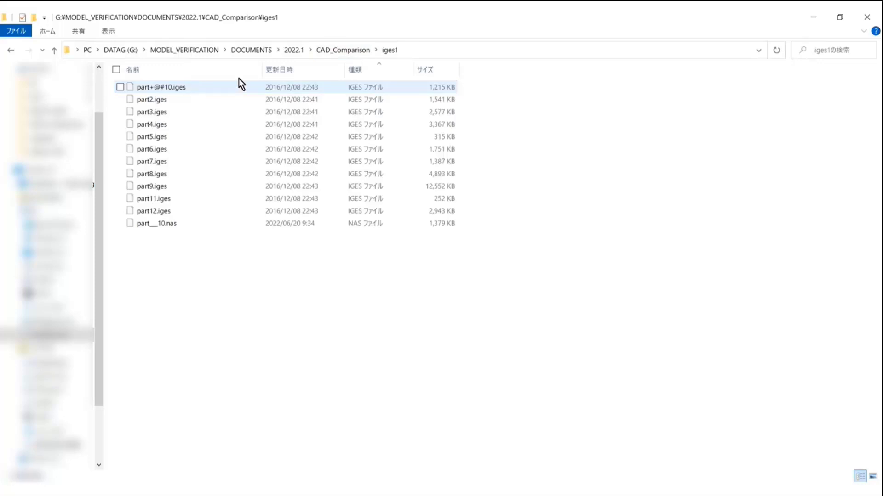
pyautogui.click(427, 50)
pyautogui.rightClick(158, 51)
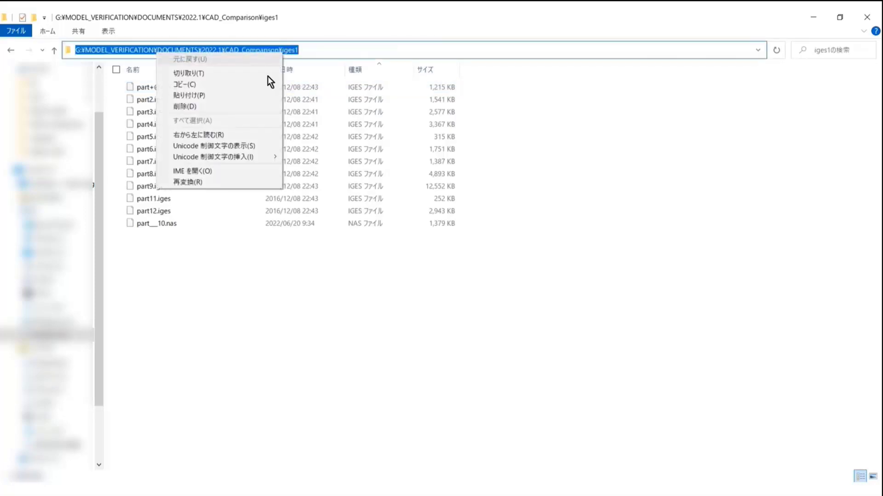
pyautogui.click(186, 86)
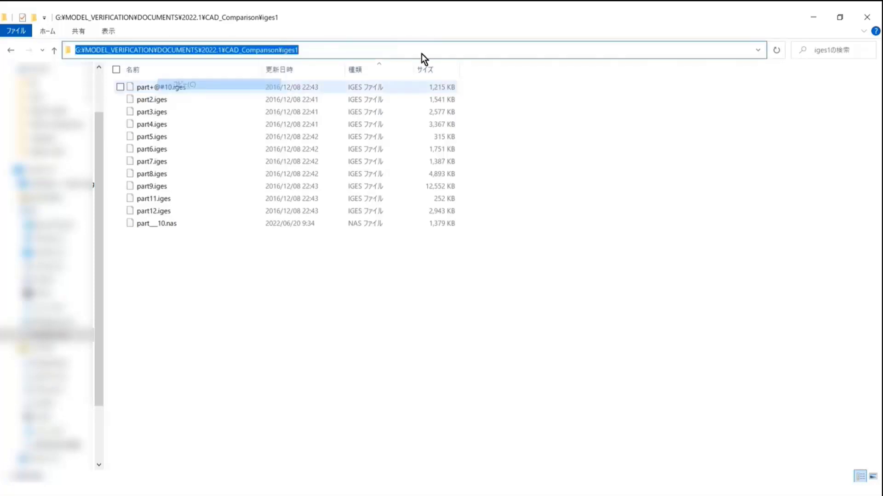
pyautogui.click(815, 14)
pyautogui.hotkey('ctrl', 'v')
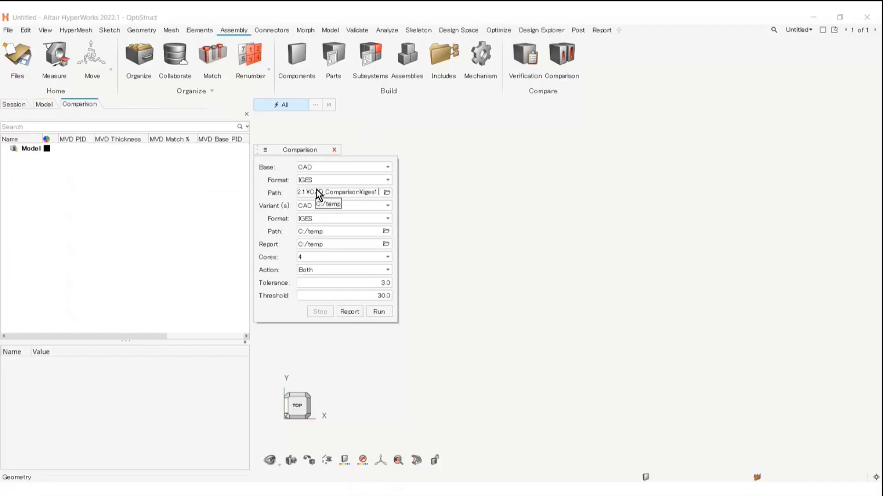
# Set the variant model's path to the iges2 folder
pyautogui.click(319, 231)
pyautogui.hotkey('ctrl', 'v')
pyautogui.click(517, 198)
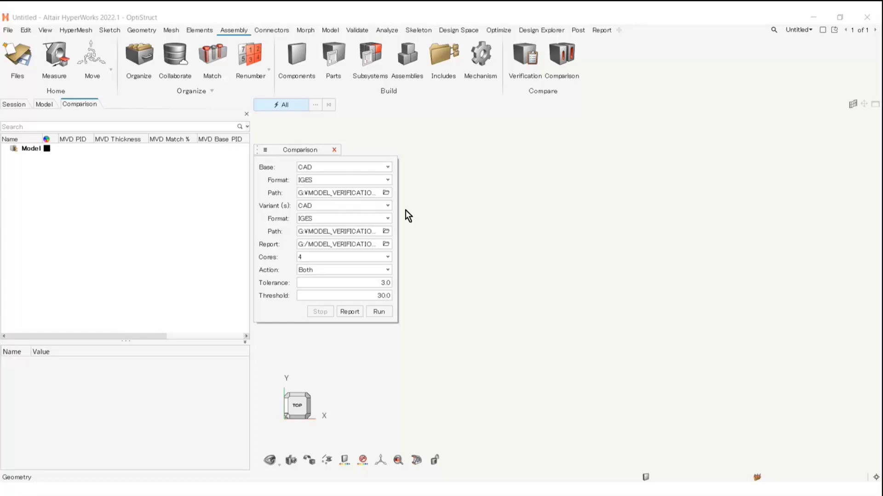
pyautogui.click(386, 232)
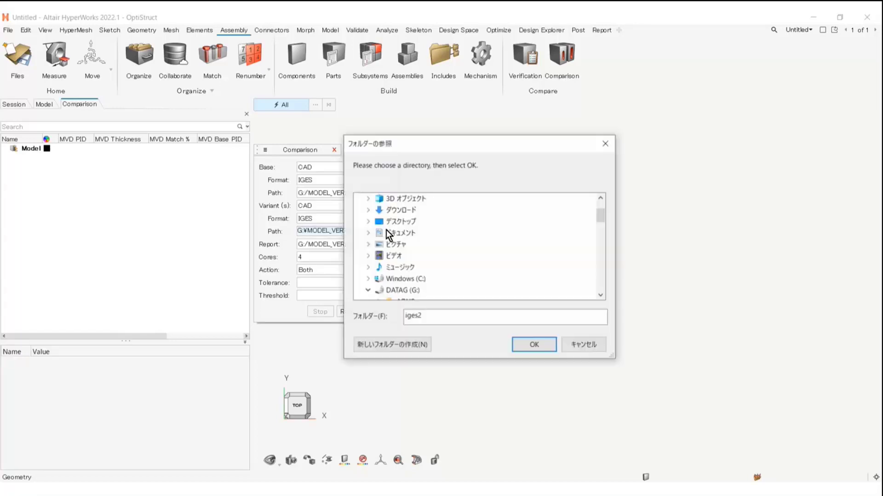
pyautogui.click(529, 349)
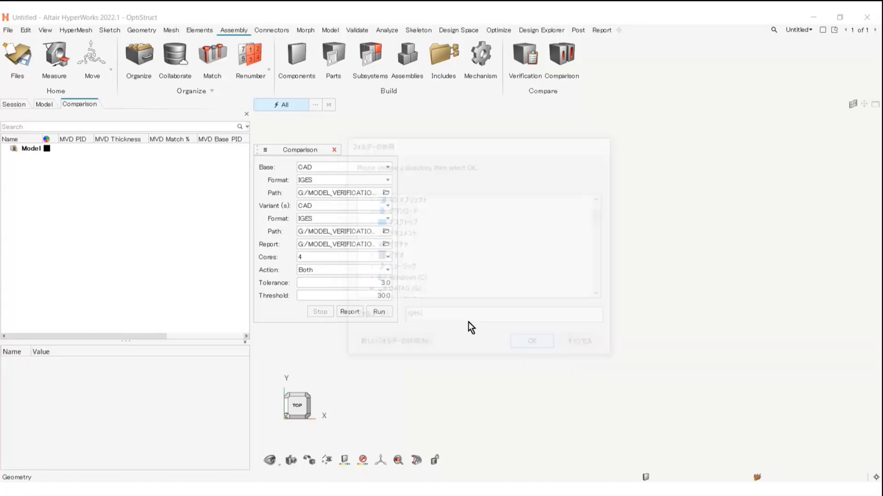
# Choose the report output folder and set the comparison tolerance to 1.0
pyautogui.click(385, 244)
pyautogui.click(533, 348)
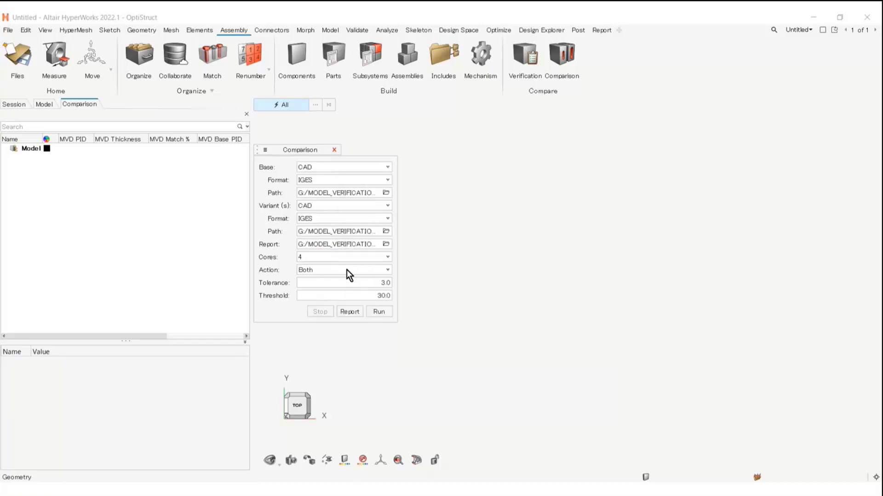
pyautogui.doubleClick(376, 282)
pyautogui.write('1')
pyautogui.click(377, 296)
pyautogui.moveTo(387, 284)
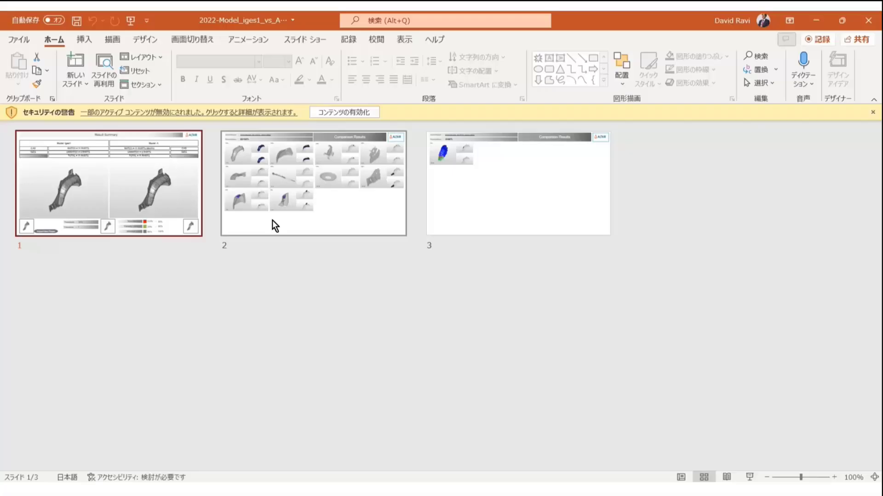
# Open the comparison report in PowerPoint and examine the 6~6 part image on the 90-100% slide up close
pyautogui.doubleClick(272, 220)
pyautogui.click(261, 345)
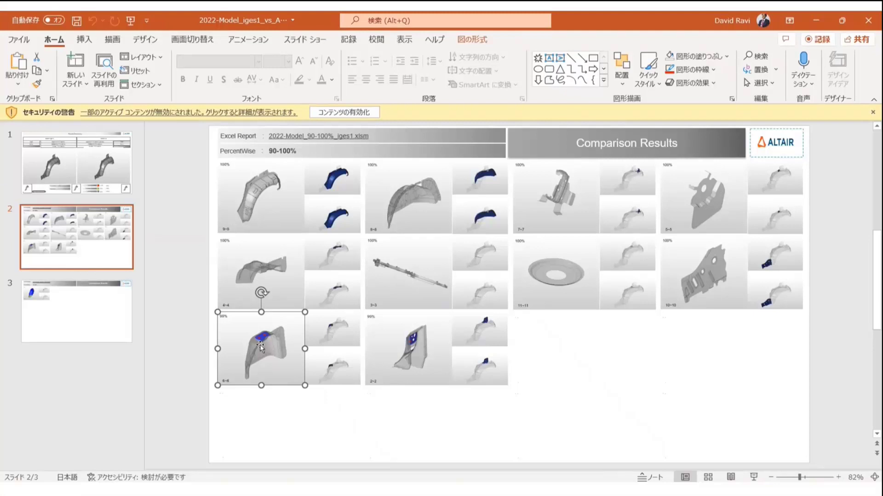
pyautogui.keyDown('ctrl'); pyautogui.scroll(10, 261, 345); pyautogui.keyUp('ctrl')
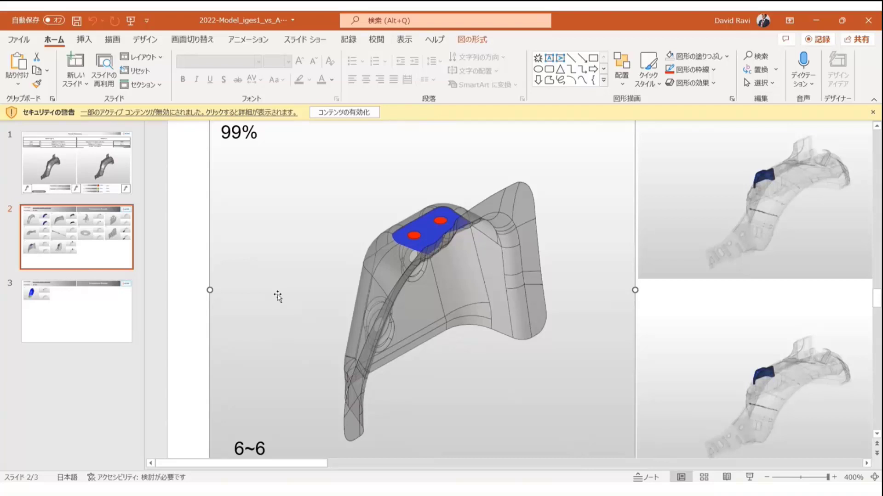
pyautogui.click(278, 295)
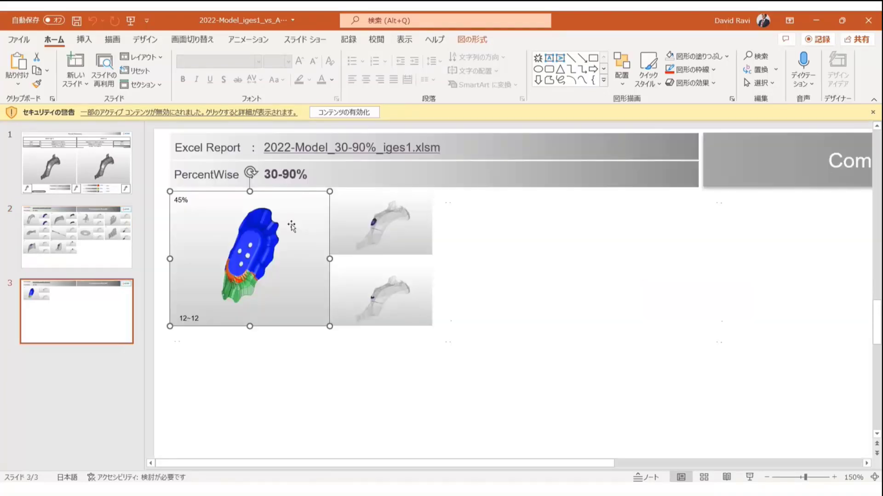
pyautogui.press('Tab')
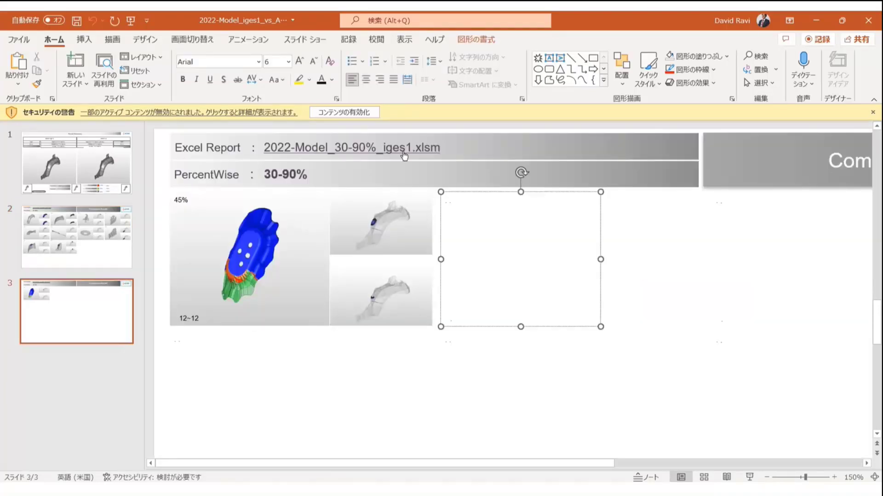
# Open the linked 2022-Model_30-90%_iges1.xlsm report in Excel and open part12's embedded HVP object in HyperView Player
pyautogui.keyDown('ctrl'); pyautogui.click(404, 156); pyautogui.keyUp('ctrl')
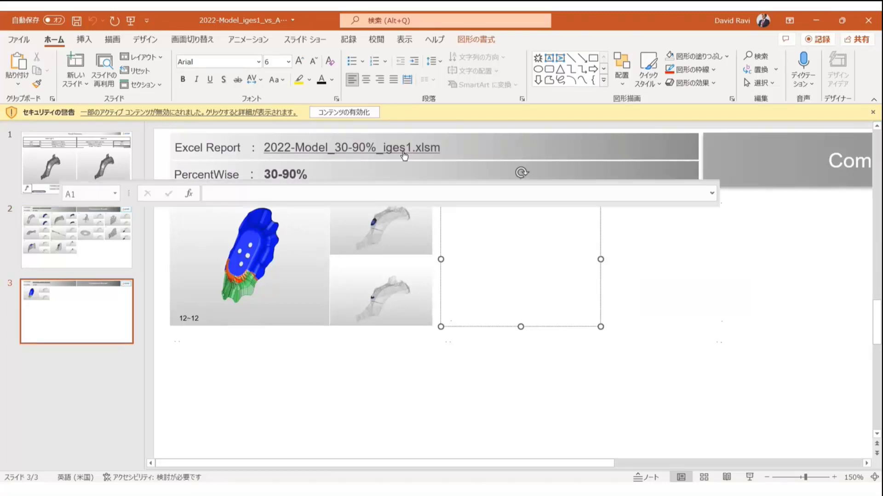
pyautogui.doubleClick(668, 86)
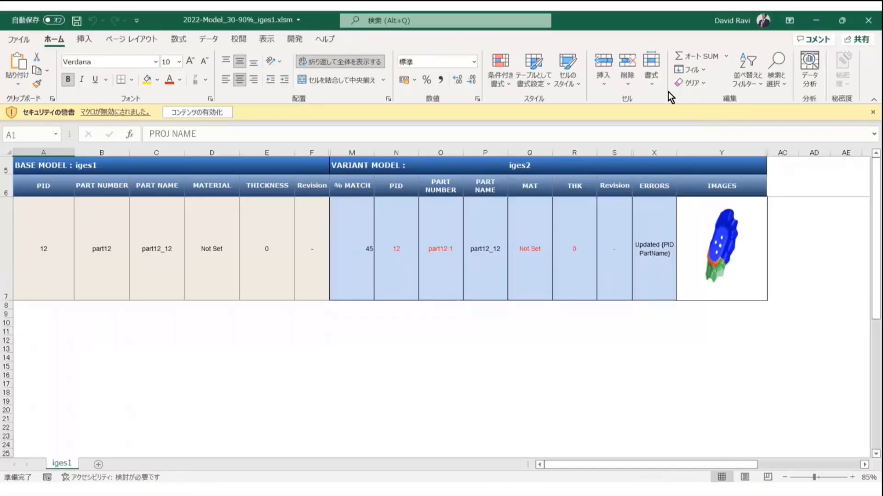
pyautogui.click(720, 246)
pyautogui.rightClick(720, 246)
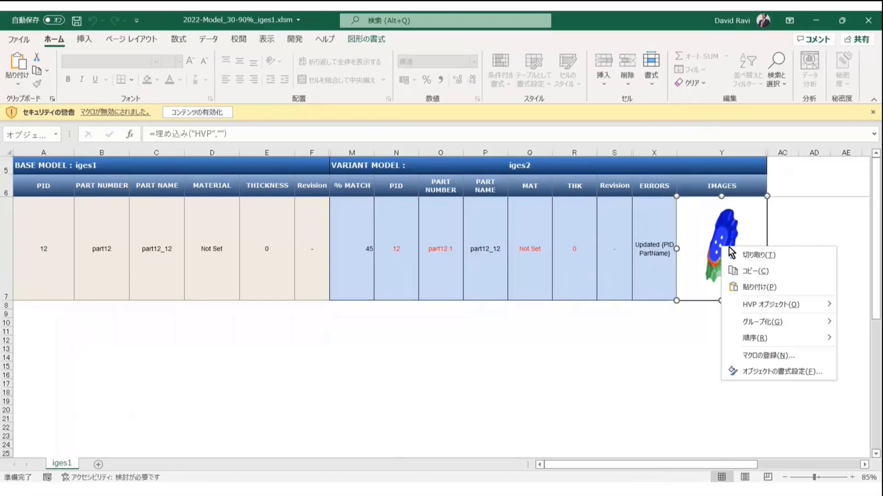
pyautogui.moveTo(779, 303)
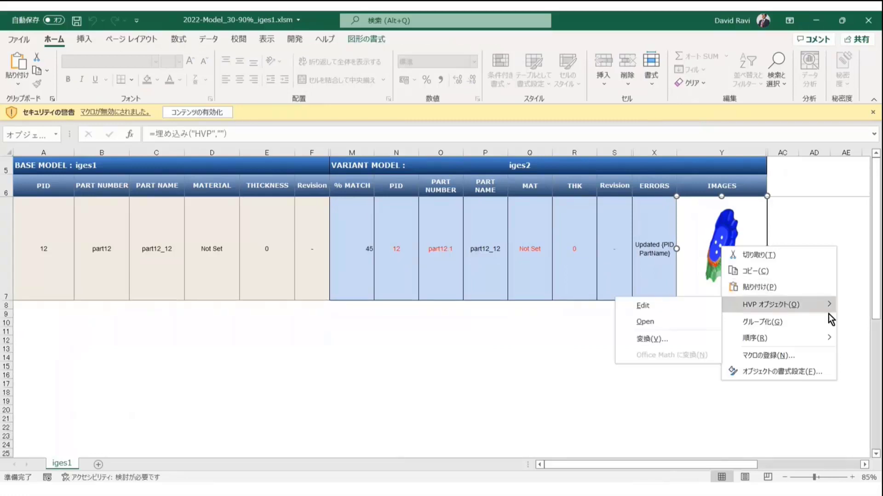
pyautogui.click(669, 321)
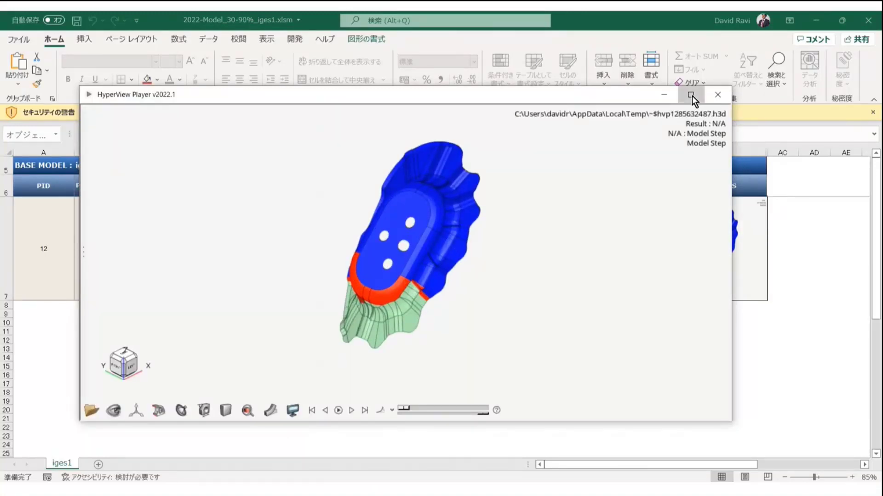
# Maximize the viewer window, rotate the part and display the entity browser with Assembly Hierarchy expanded
pyautogui.click(692, 96)
pyautogui.keyDown('ctrl'); pyautogui.moveTo(512, 310); pyautogui.dragTo(415, 291); pyautogui.keyUp('ctrl')
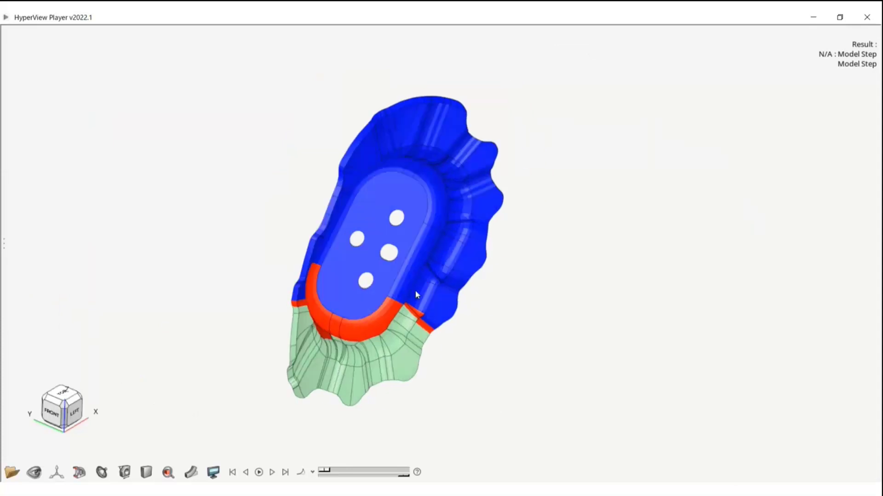
pyautogui.rightClick(238, 309)
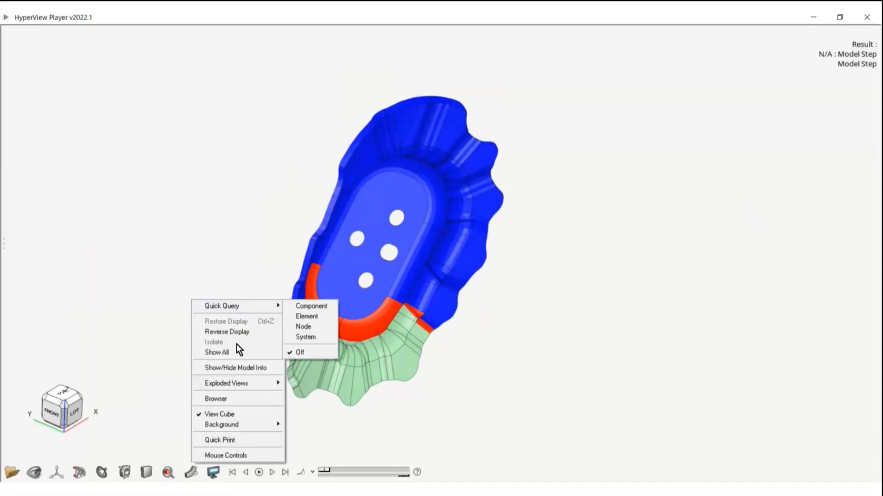
pyautogui.click(215, 399)
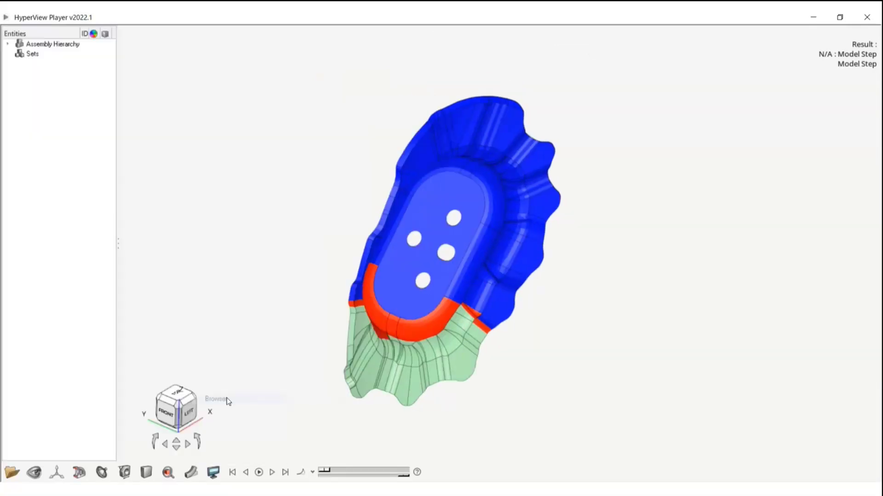
pyautogui.click(8, 43)
# Toggle the display of the part12_12_part121 and part12_12_part12_11 assemblies to compare the matched and unmatched geometry
pyautogui.click(27, 64)
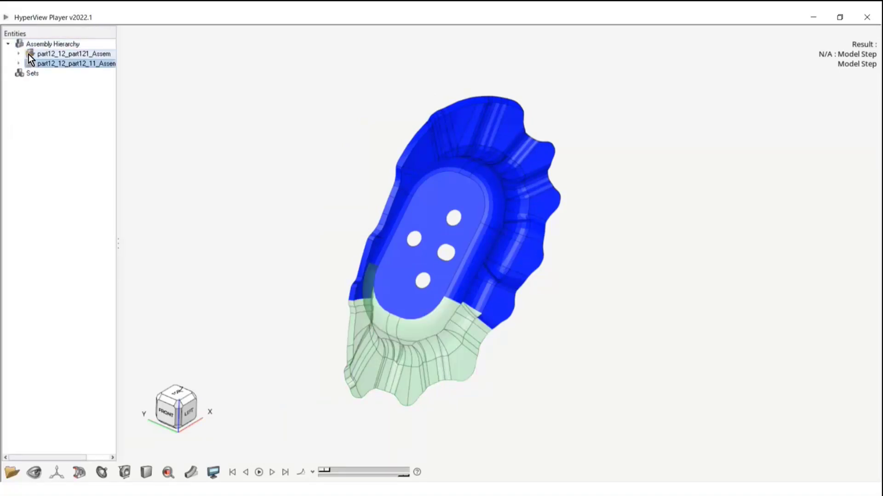
pyautogui.click(29, 54)
pyautogui.click(28, 63)
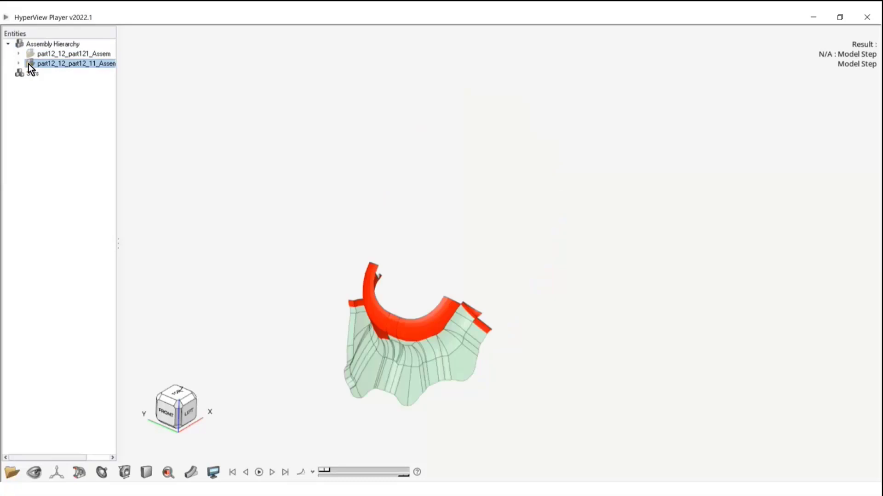
pyautogui.click(28, 64)
pyautogui.click(30, 55)
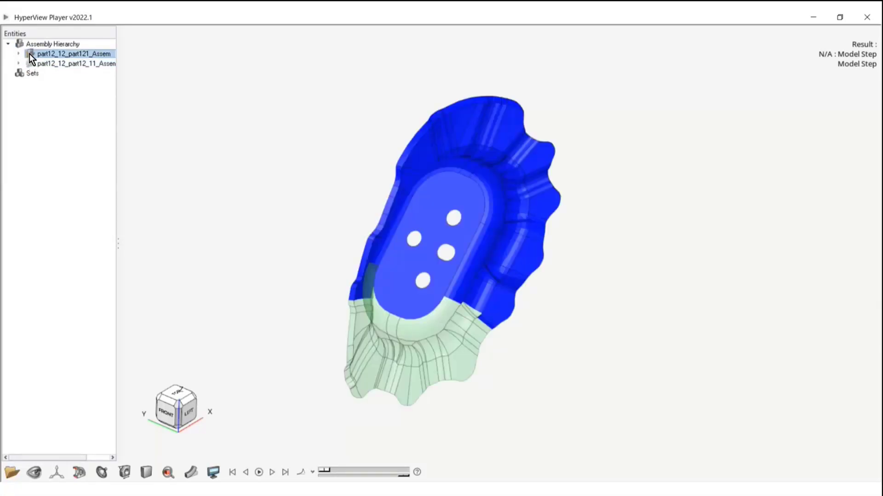
pyautogui.click(29, 54)
pyautogui.click(29, 54)
pyautogui.click(30, 63)
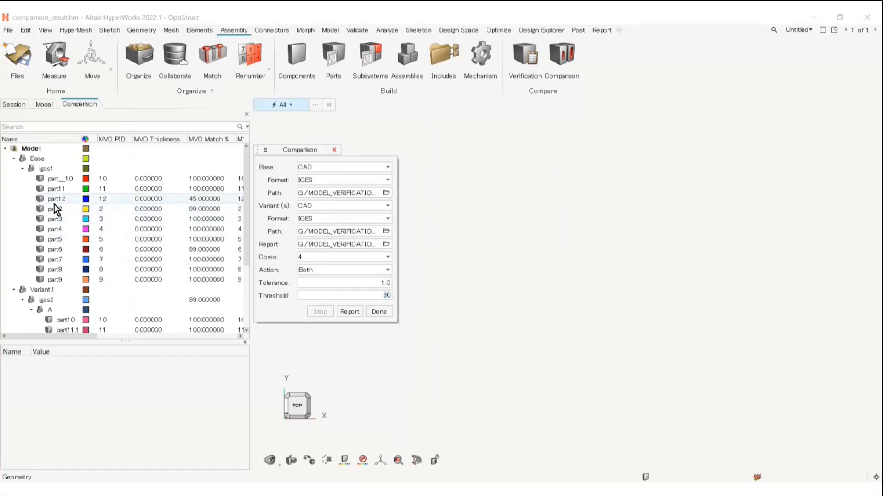
# Review the comparison results of the base model's part12 in HyperWorks, collapsing the Comparison form and rotating the part
pyautogui.rightClick(55, 201)
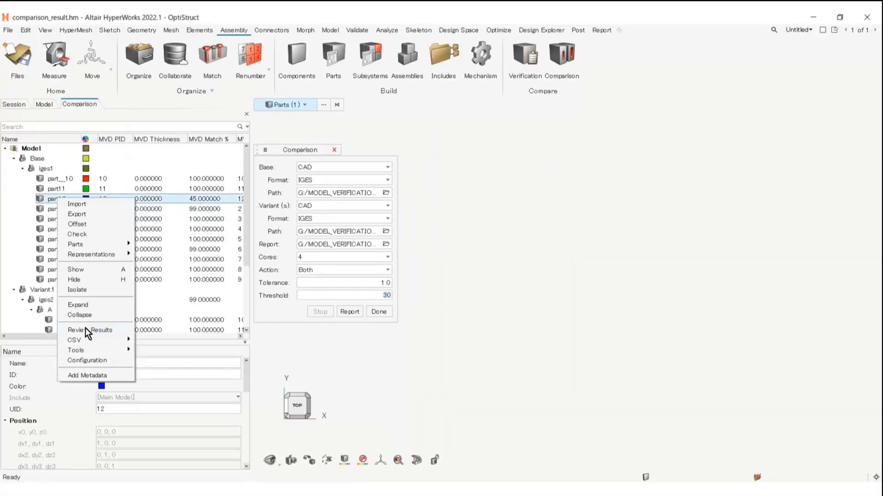
pyautogui.click(87, 331)
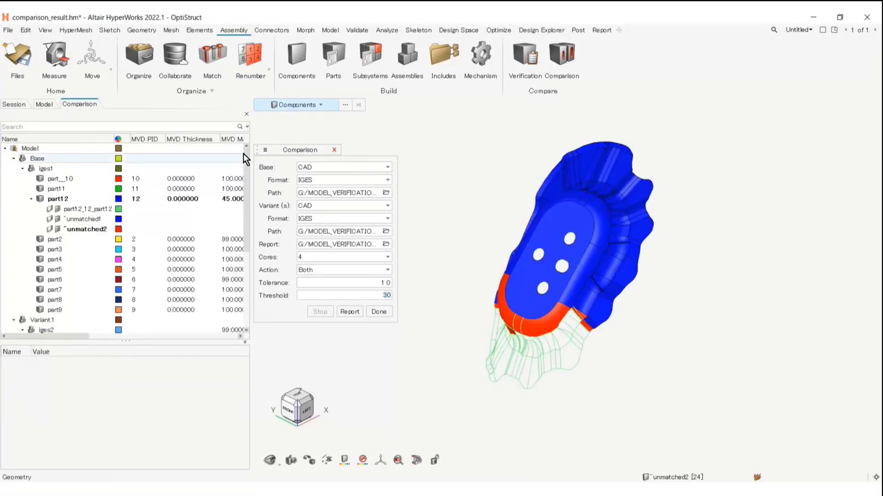
pyautogui.click(265, 150)
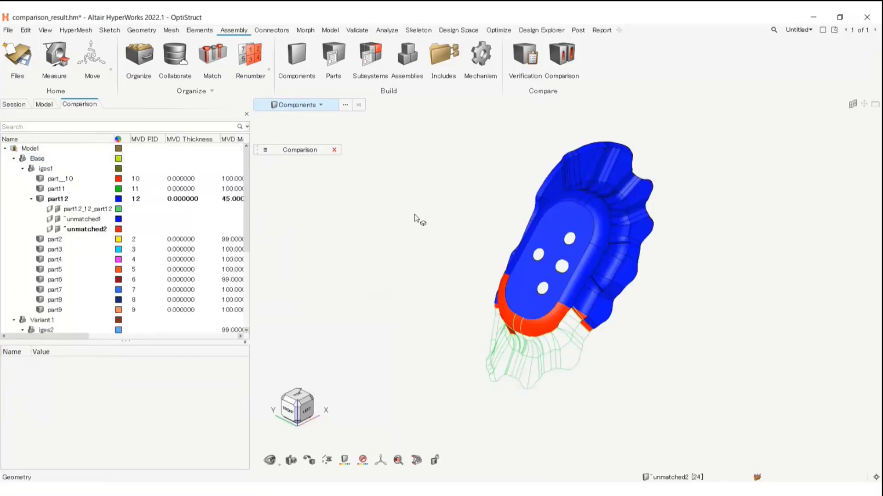
pyautogui.moveTo(547, 261); pyautogui.dragTo(631, 254, button='middle')
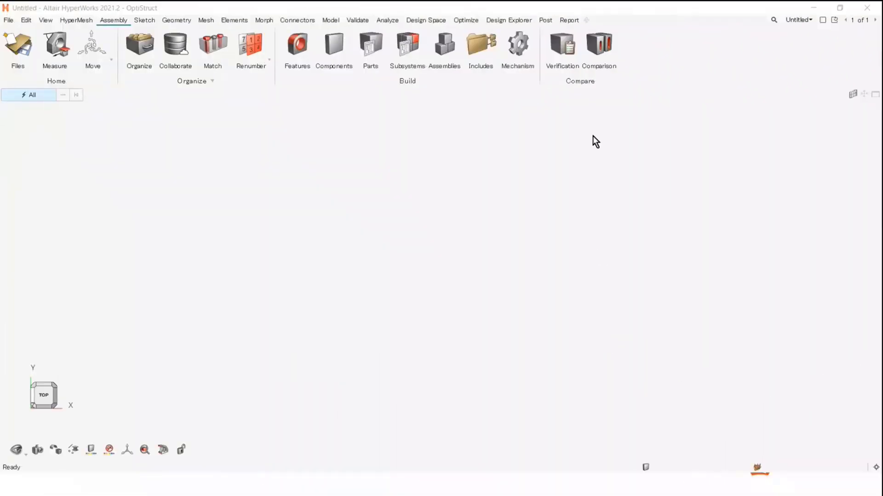
# Start the Comparison tool in HyperWorks 2021.2 and open its Check dialog
pyautogui.click(602, 48)
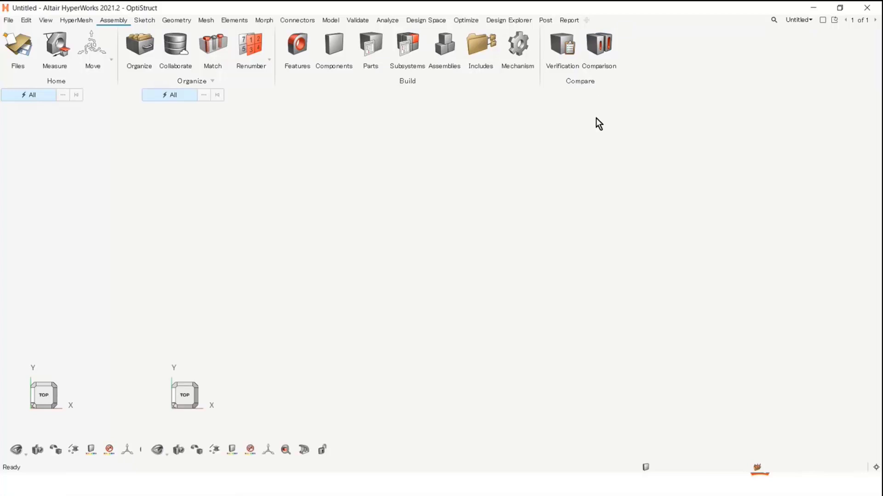
pyautogui.rightClick(76, 164)
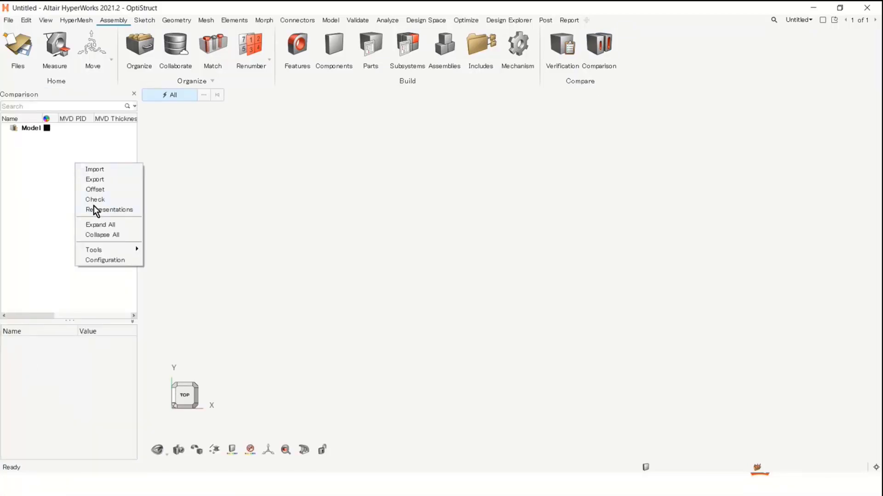
pyautogui.click(96, 200)
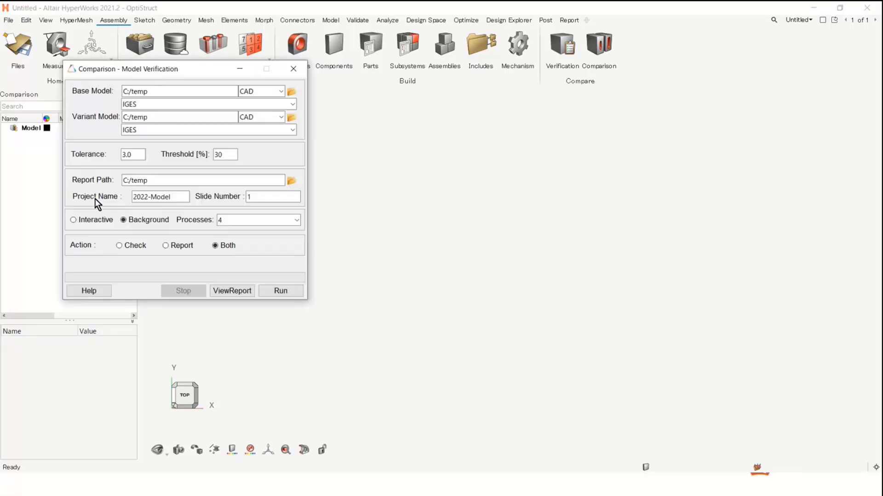
# Move the Comparison dialog clear of the widened browser and copy the Surface_Deviation\Comp1_1 folder path from File Explorer
pyautogui.moveTo(153, 74); pyautogui.dragTo(326, 121)
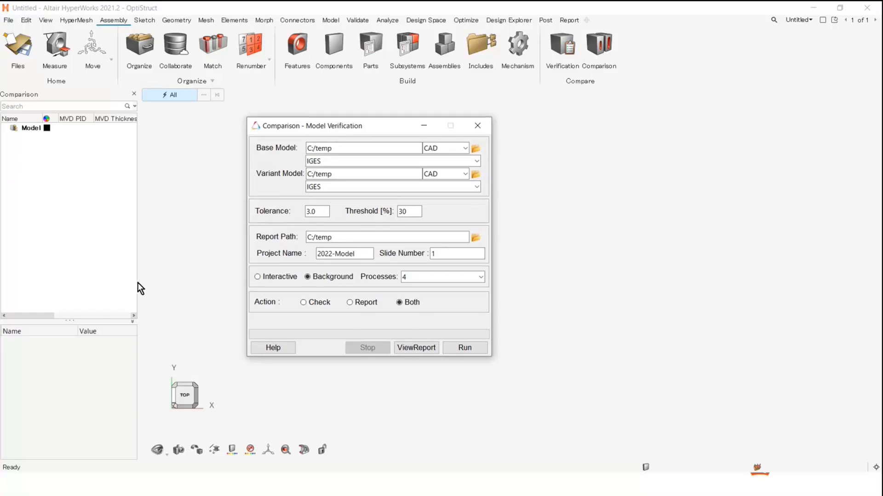
pyautogui.moveTo(137, 283); pyautogui.dragTo(196, 282)
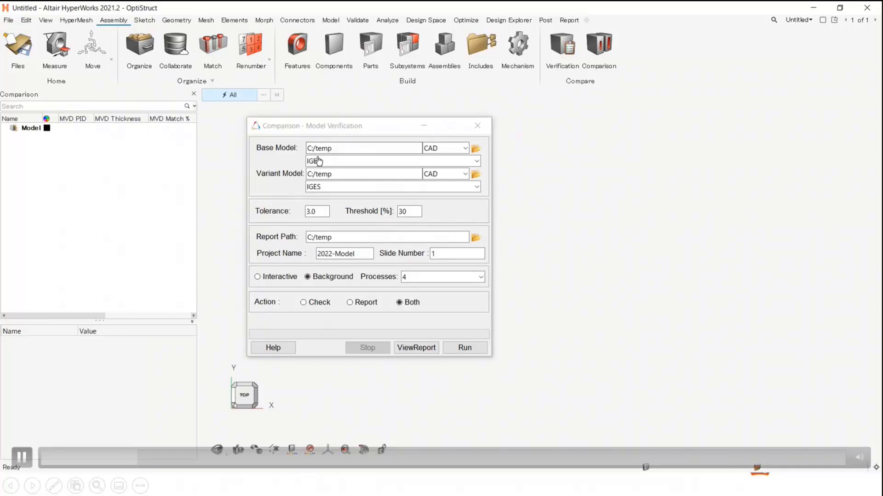
pyautogui.hotkey('alt', 'Tab')
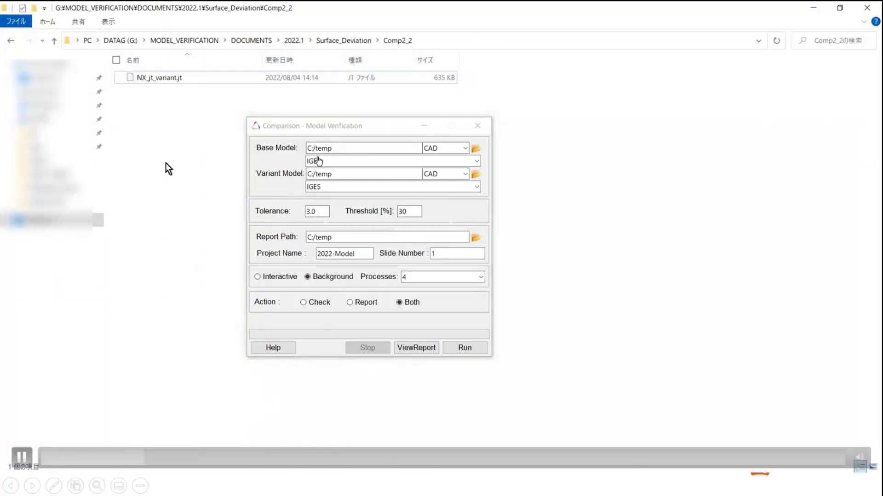
pyautogui.click(359, 42)
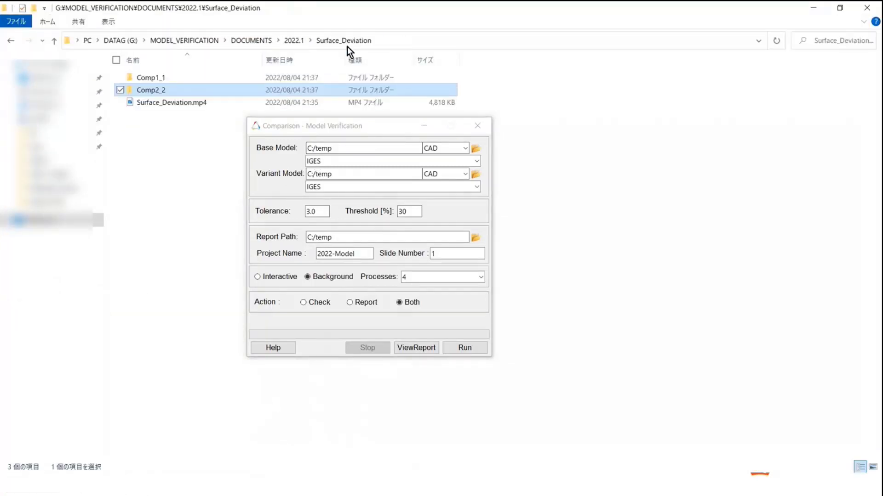
pyautogui.doubleClick(166, 78)
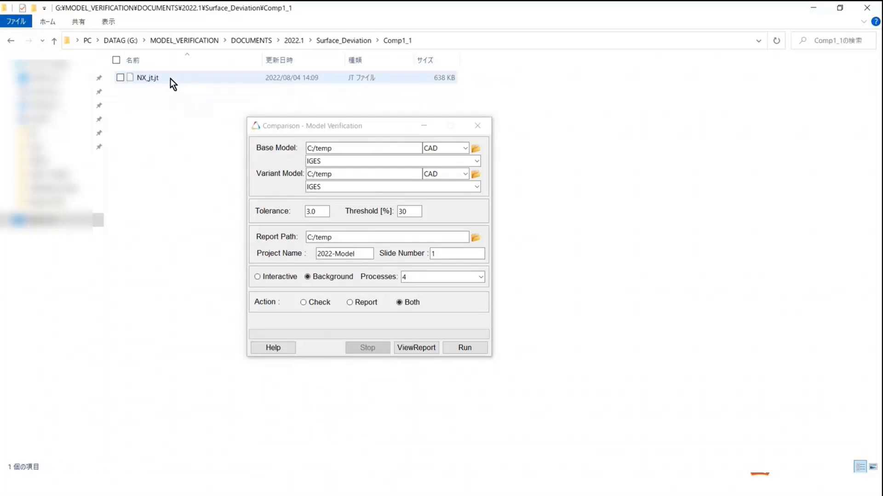
pyautogui.click(422, 42)
pyautogui.rightClick(176, 40)
pyautogui.click(200, 73)
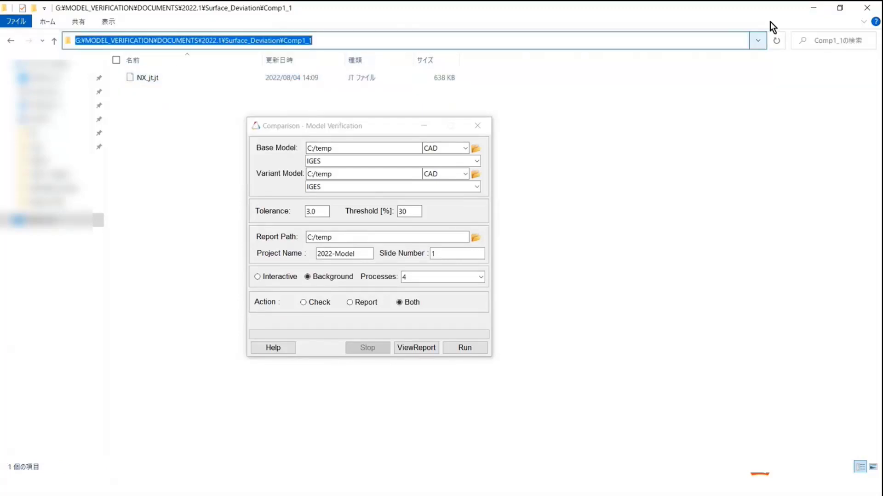
# Return to HyperWorks 2021.2 and paste the Comp1_1 folder path as both the base model and variant model path
pyautogui.click(810, 8)
pyautogui.tripleClick(352, 149)
pyautogui.hotkey('ctrl', 'v')
pyautogui.tripleClick(332, 173)
pyautogui.hotkey('ctrl', 'v')
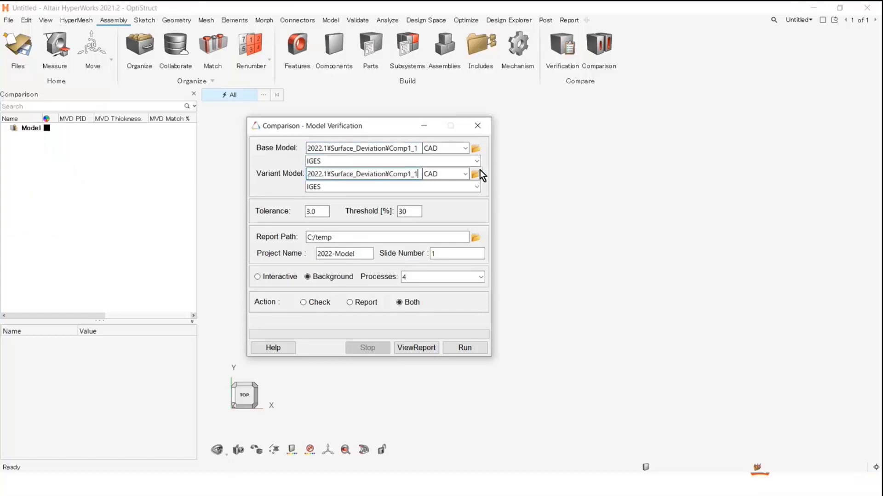
# Set the CAD format of both the base model and the variant model to JT
pyautogui.click(318, 161)
pyautogui.click(316, 192)
pyautogui.click(317, 188)
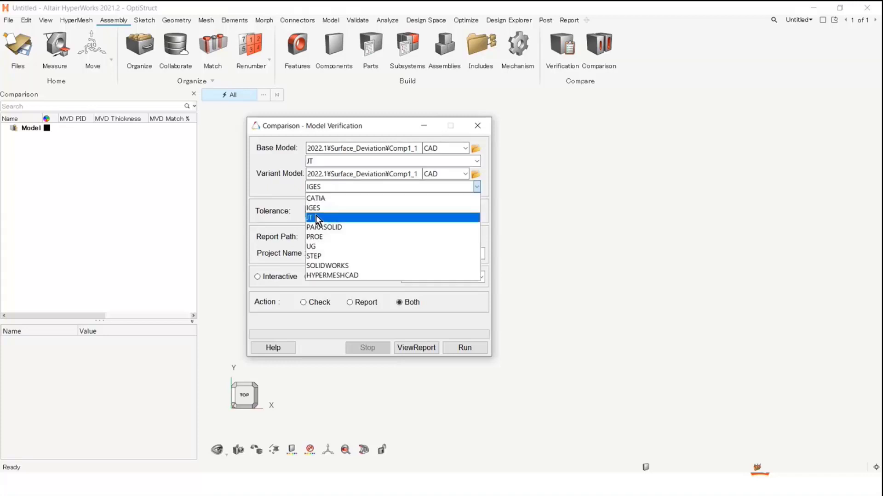
pyautogui.click(317, 217)
# Browse for the variant model's root folder and select Comp2_2 inside Surface_Deviation
pyautogui.click(472, 175)
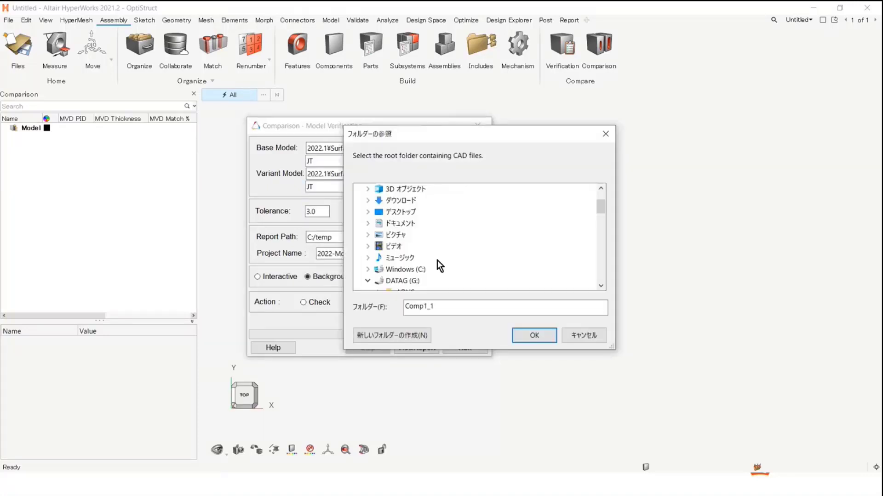
pyautogui.scroll(-5, 438, 261)
pyautogui.scroll(-4, 442, 253)
pyautogui.scroll(1, 448, 229)
pyautogui.click(452, 212)
pyautogui.click(533, 334)
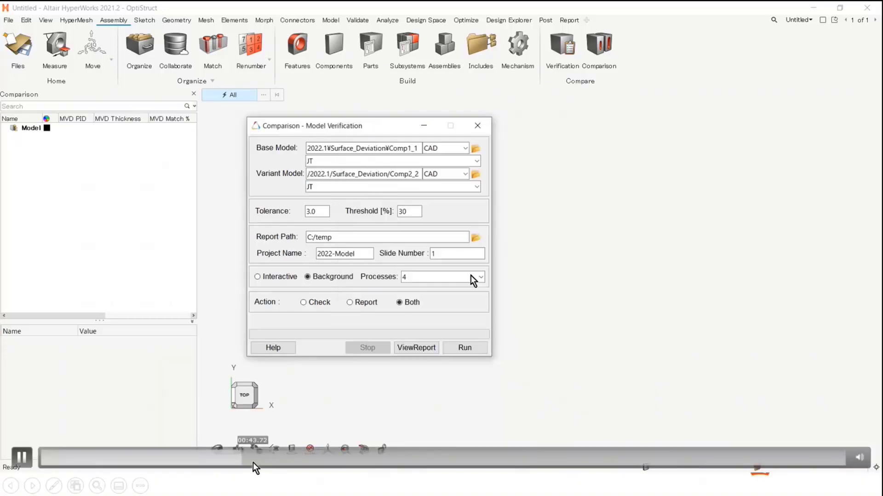
# Set the report path to the Surface_Deviation folder by pasting the copied path and removing its Comp1_1 part
pyautogui.tripleClick(421, 238)
pyautogui.hotkey('ctrl', 'v')
pyautogui.press('BackSpace')
pyautogui.press('BackSpace')
pyautogui.press('BackSpace')
pyautogui.press('BackSpace')
pyautogui.press('BackSpace')
pyautogui.press('BackSpace')
pyautogui.press('BackSpace')
pyautogui.press('BackSpace')
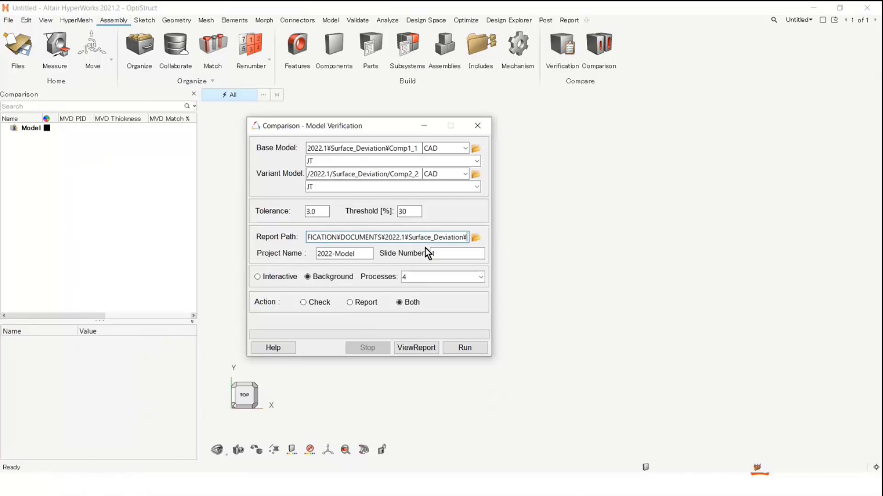
# Set the action to Check, the number of processes to 1 and the tolerance to 0.1
pyautogui.click(317, 302)
pyautogui.click(408, 277)
pyautogui.scroll(1, 404, 293)
pyautogui.click(405, 290)
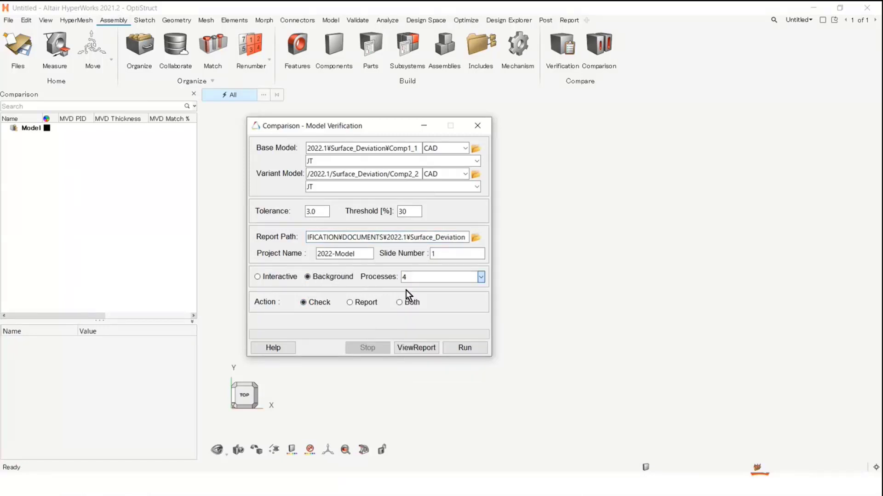
pyautogui.click(325, 305)
pyautogui.doubleClick(324, 211)
pyautogui.write('0.1')
# Open the comparison configuration from the browser and accept its settings
pyautogui.rightClick(102, 201)
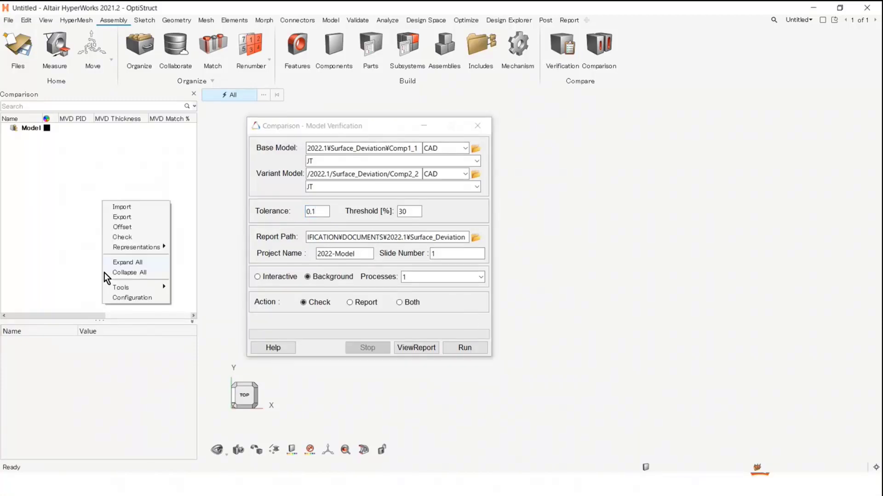
pyautogui.click(117, 298)
pyautogui.click(567, 156)
pyautogui.click(564, 191)
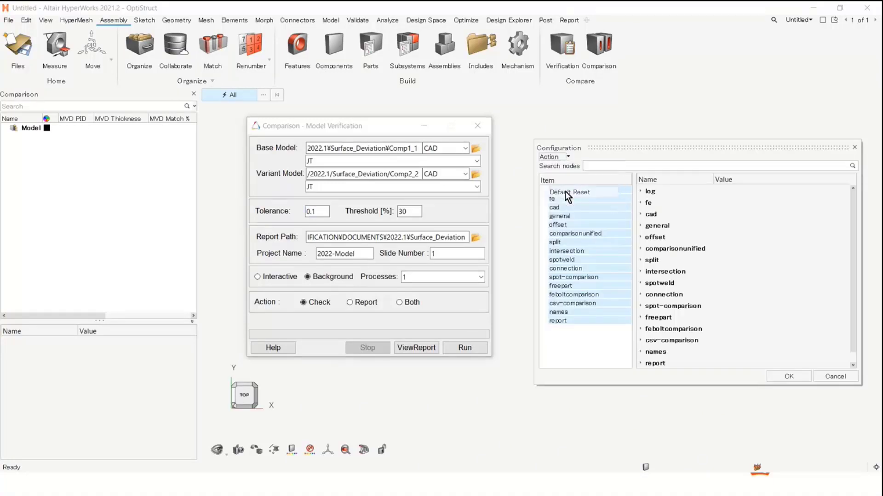
pyautogui.click(789, 378)
# Run the comparison check and close its dialog, widening the browser to show the MVD Match % column
pyautogui.click(462, 348)
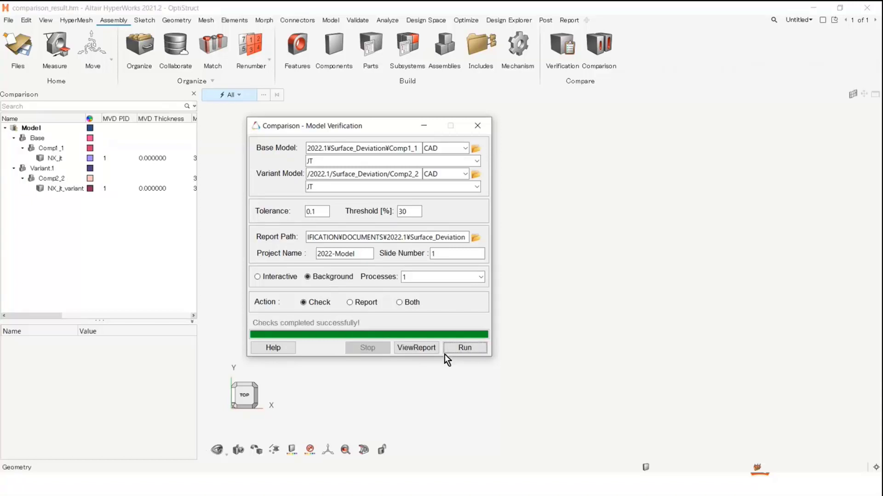
pyautogui.click(477, 127)
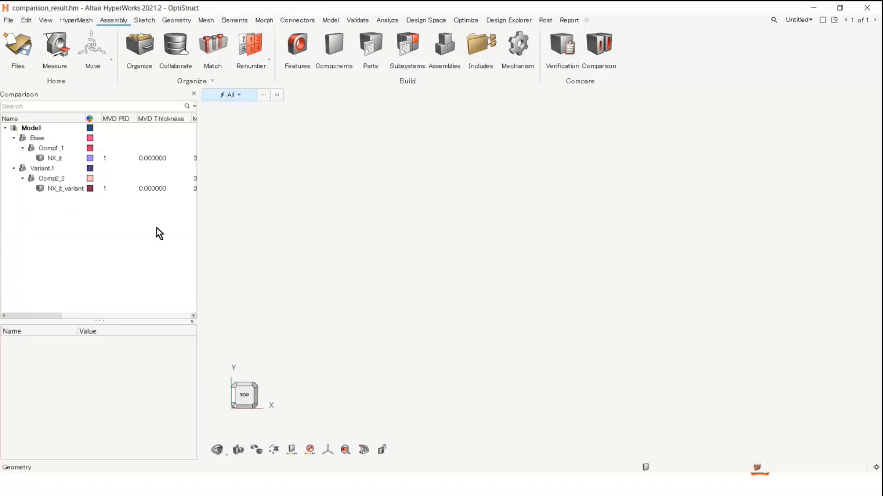
pyautogui.moveTo(198, 213); pyautogui.dragTo(258, 223)
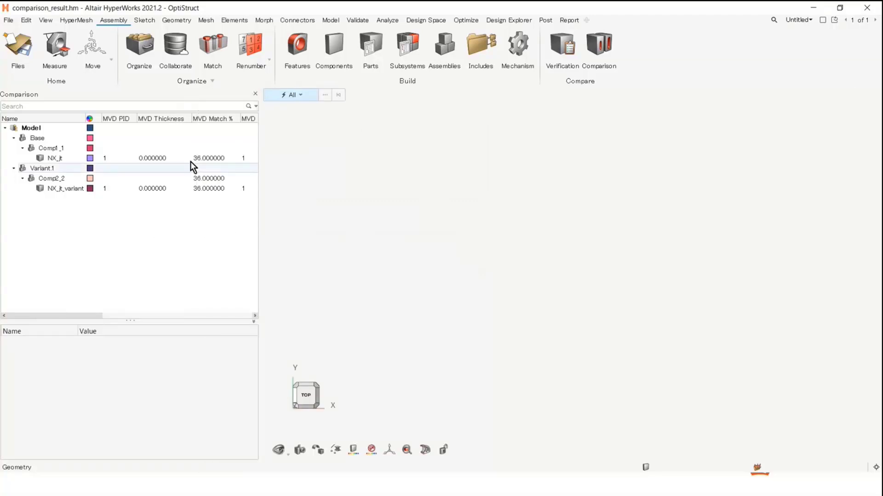
# Review the comparison results of the base part NX_jt and examine the front end of the beam up close
pyautogui.click(62, 158)
pyautogui.rightClick(62, 159)
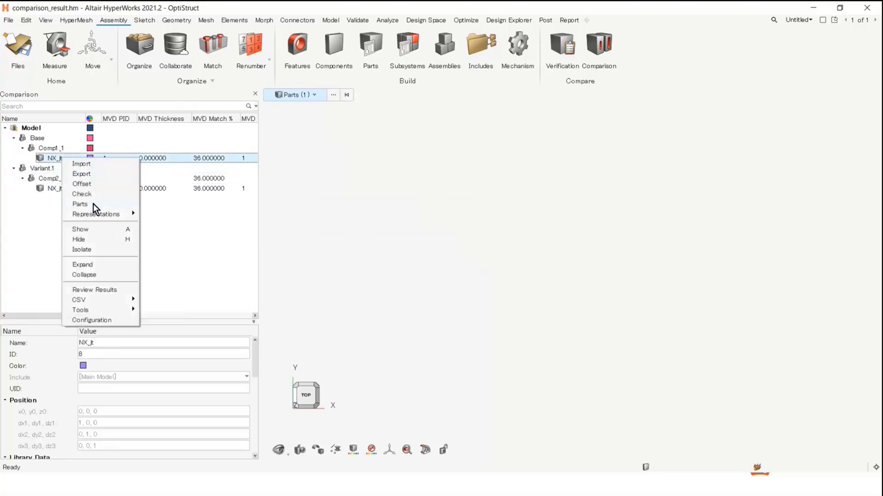
pyautogui.click(93, 290)
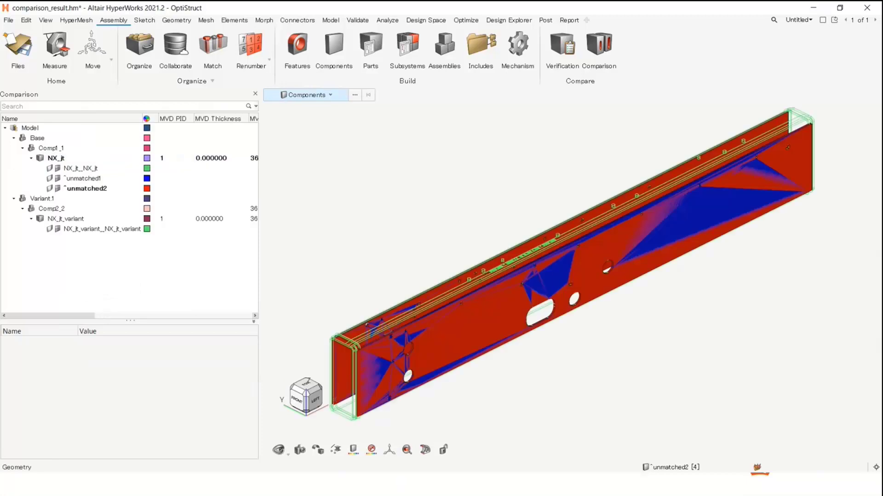
pyautogui.scroll(5, 506, 386)
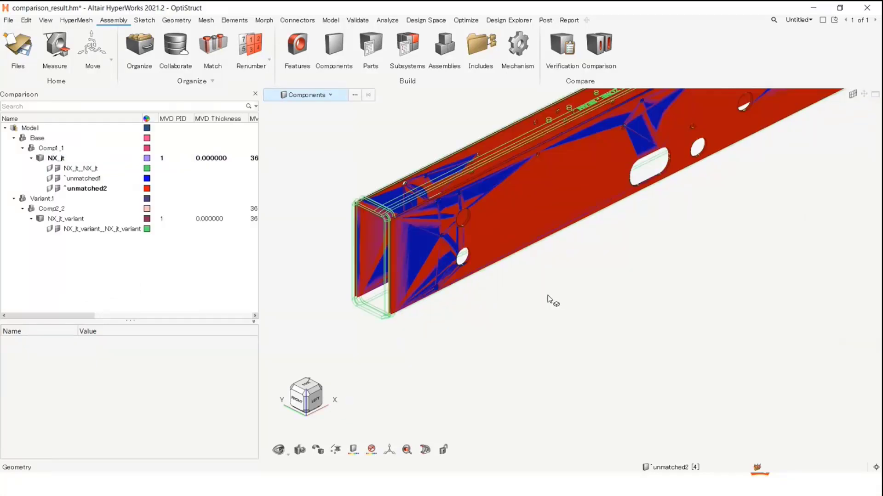
pyautogui.scroll(2, 522, 297)
pyautogui.moveTo(521, 297); pyautogui.dragTo(560, 339, button='middle')
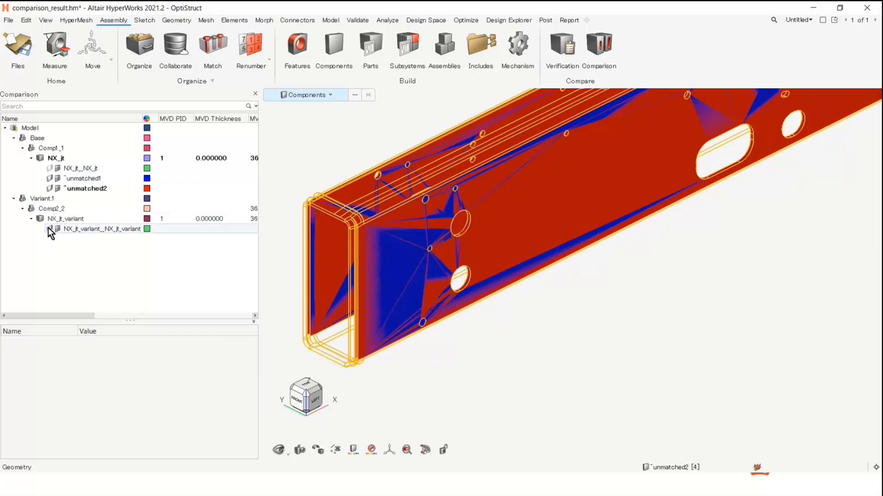
# Toggle the display of the unmatched1 and unmatched2 components under NX_jt to compare the overlapping unmatched surfaces
pyautogui.click(49, 179)
pyautogui.click(49, 179)
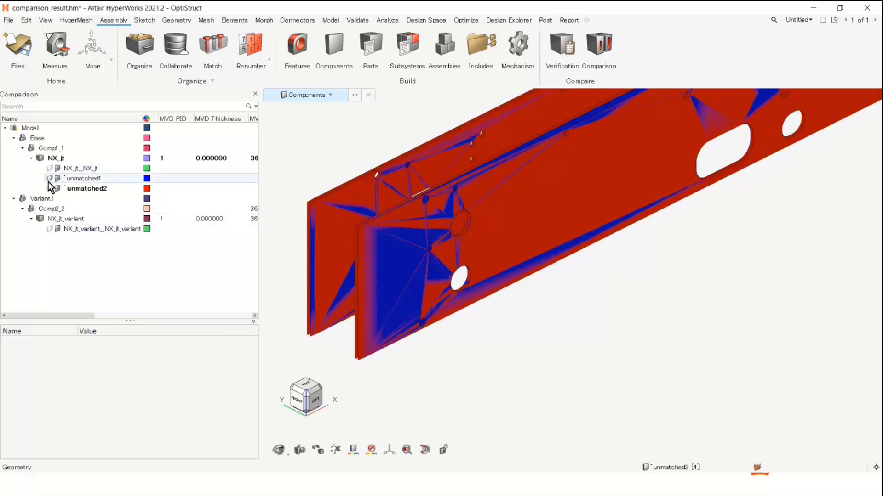
pyautogui.click(49, 189)
pyautogui.click(50, 189)
pyautogui.click(50, 189)
pyautogui.click(49, 189)
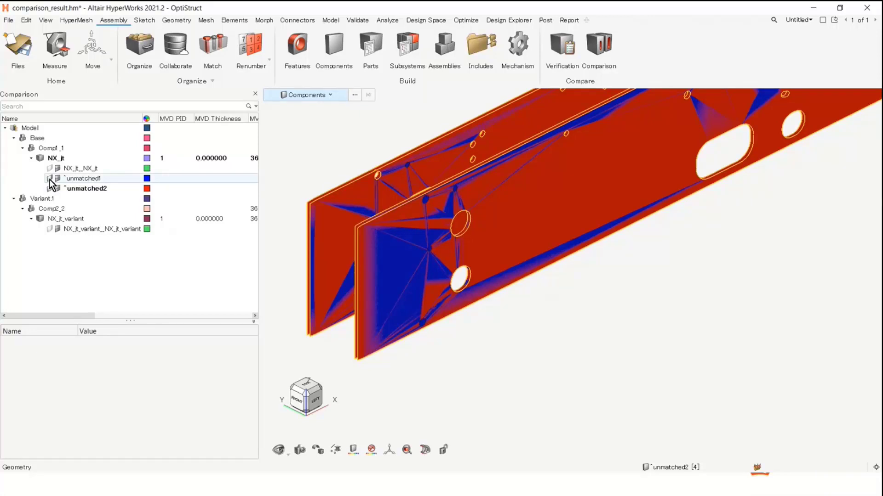
pyautogui.click(49, 178)
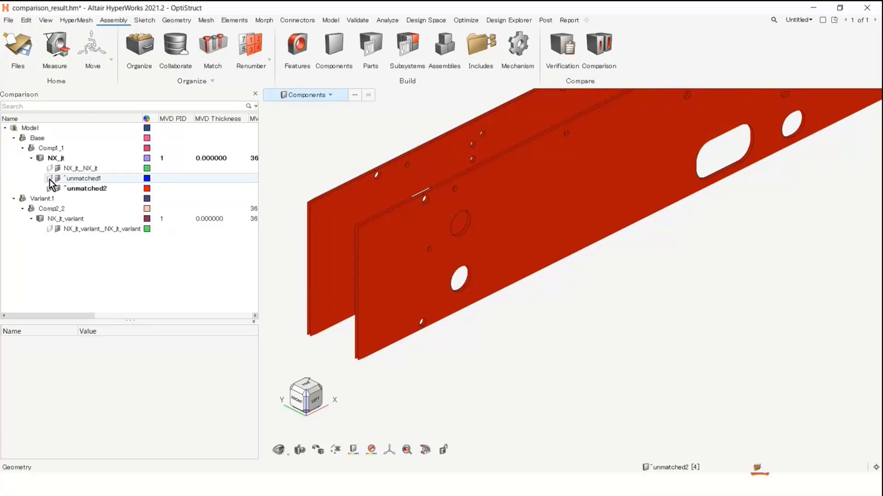
pyautogui.click(50, 179)
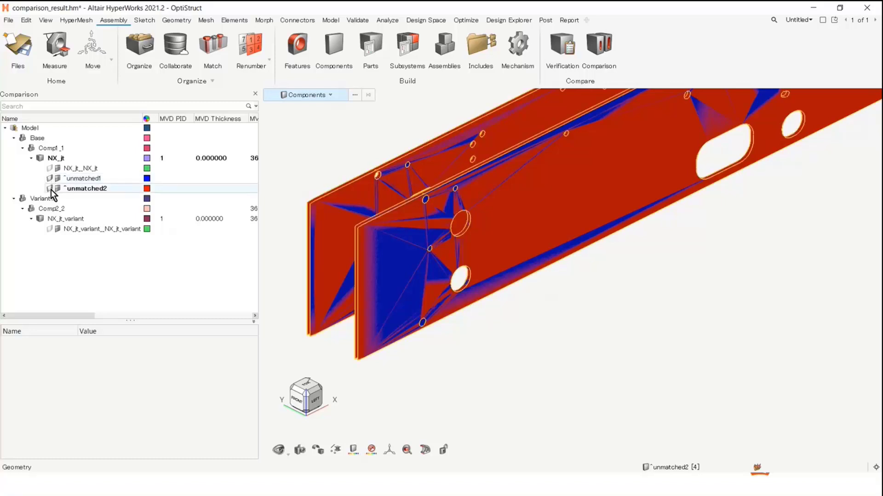
pyautogui.click(50, 189)
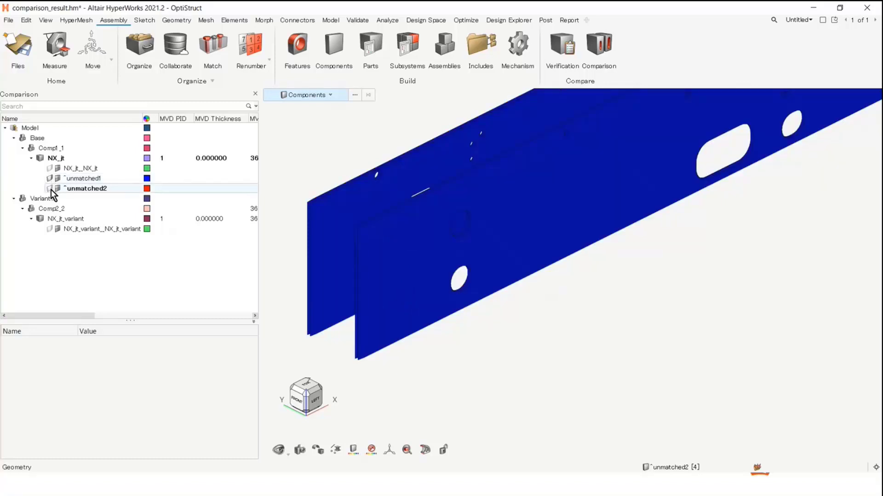
pyautogui.click(51, 188)
pyautogui.click(50, 189)
pyautogui.click(51, 189)
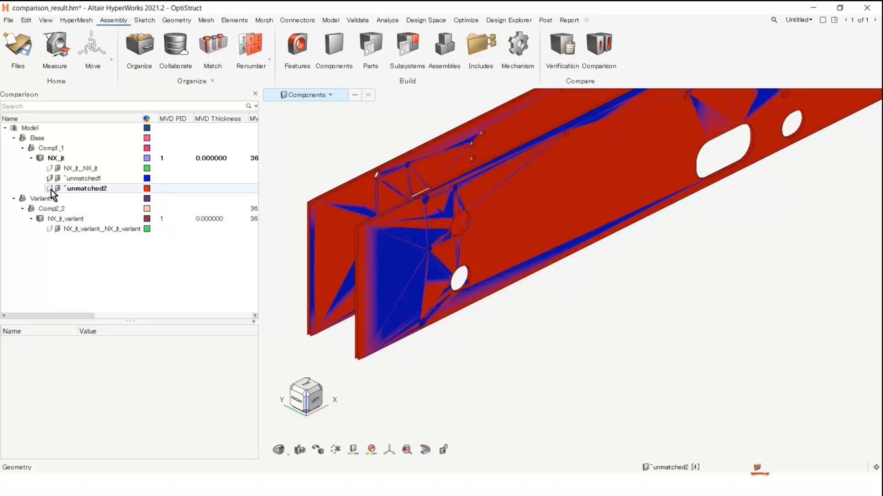
pyautogui.click(50, 189)
pyautogui.click(50, 189)
pyautogui.click(50, 189)
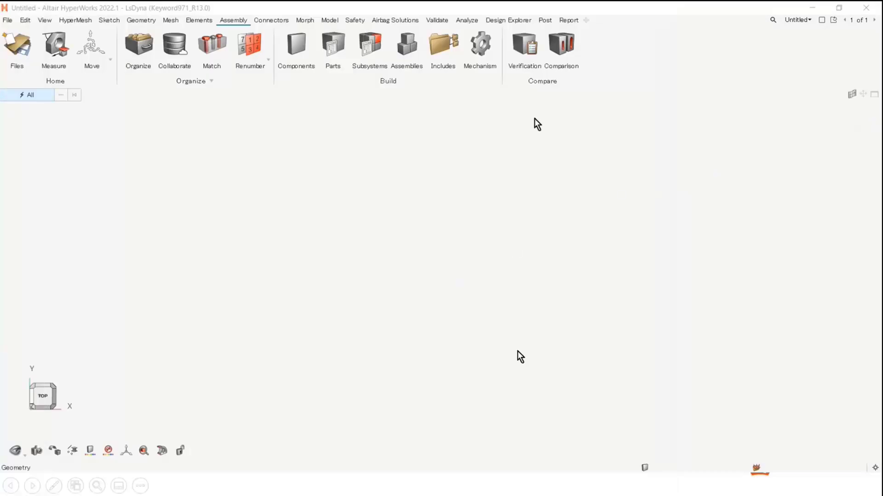
# Switch to HyperWorks 2022.1, start the Comparison tool and open its comparison form
pyautogui.click(561, 44)
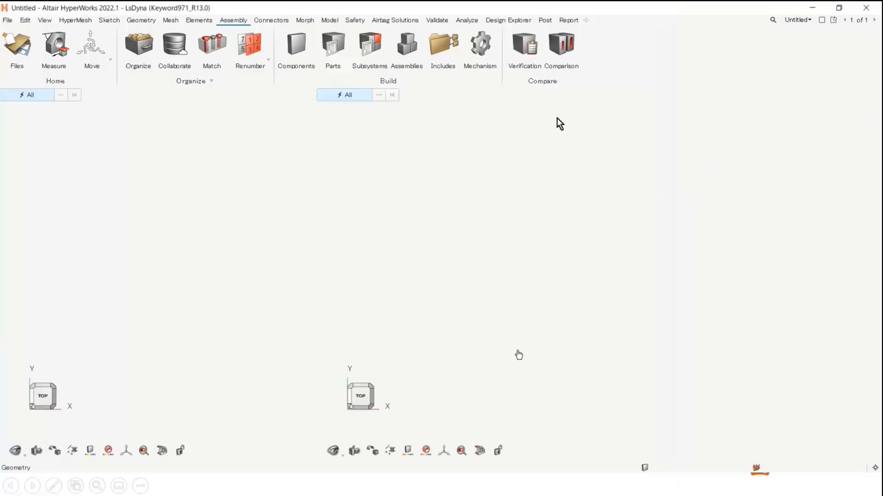
pyautogui.rightClick(120, 167)
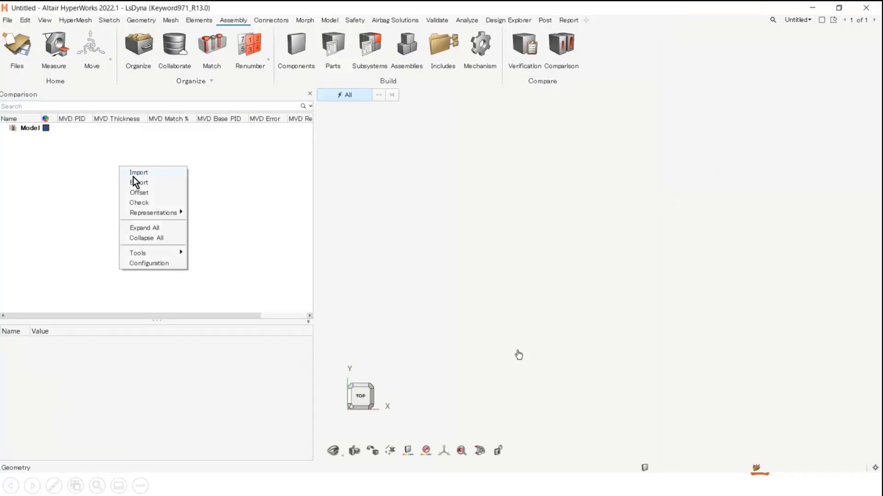
pyautogui.click(136, 173)
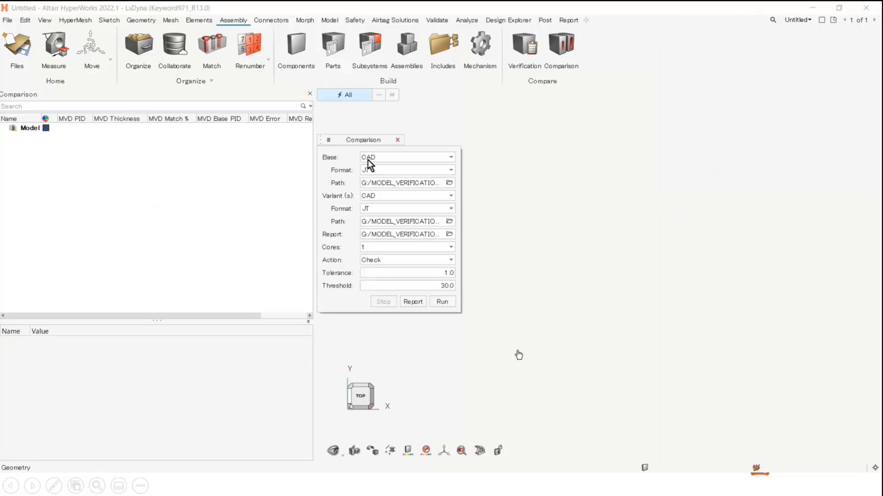
# Choose JT as the CAD format of both the base and the variant in the Comparison form
pyautogui.click(368, 170)
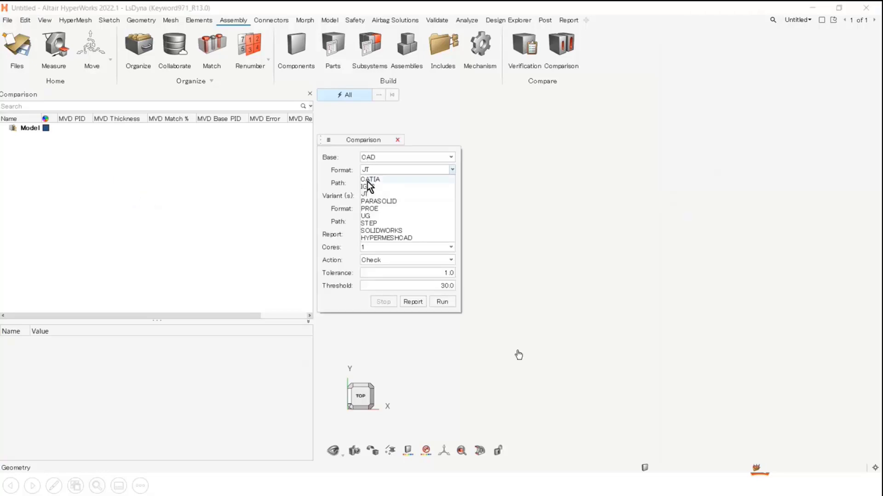
pyautogui.click(368, 195)
pyautogui.click(373, 207)
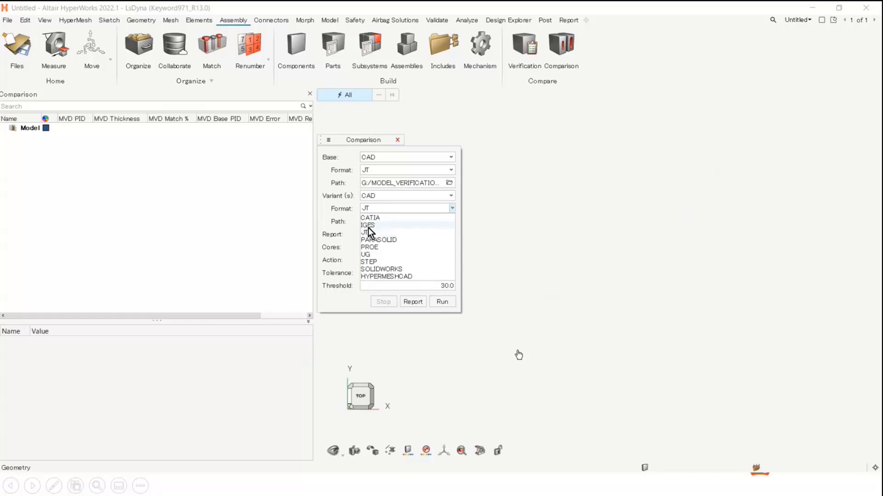
pyautogui.click(368, 233)
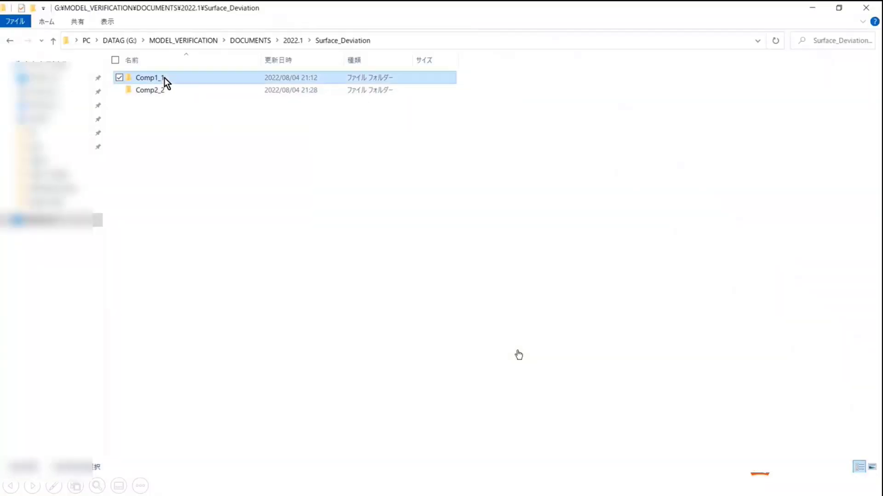
# Check the JT files in the Comp1_1 and Comp2_2 folders of 2022.1 Surface_Deviation in File Explorer, then return to HyperWorks
pyautogui.doubleClick(164, 79)
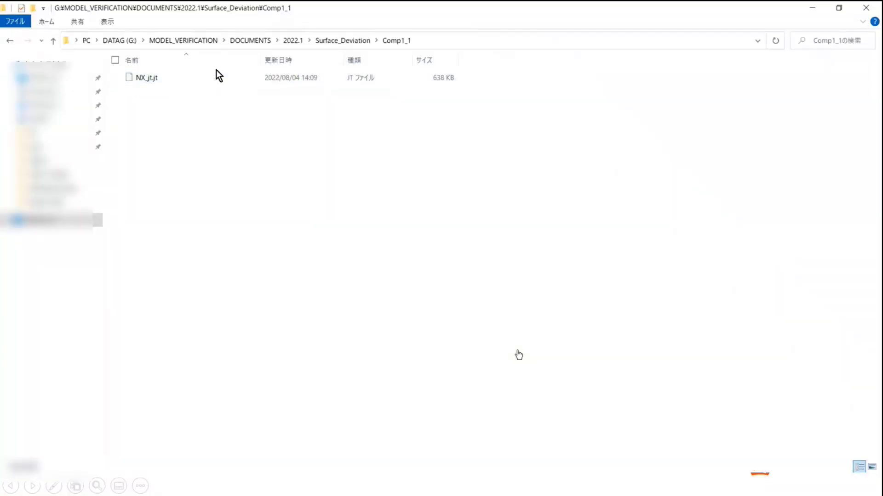
pyautogui.click(327, 40)
pyautogui.doubleClick(143, 93)
pyautogui.click(445, 41)
pyautogui.press('Escape')
pyautogui.click(811, 8)
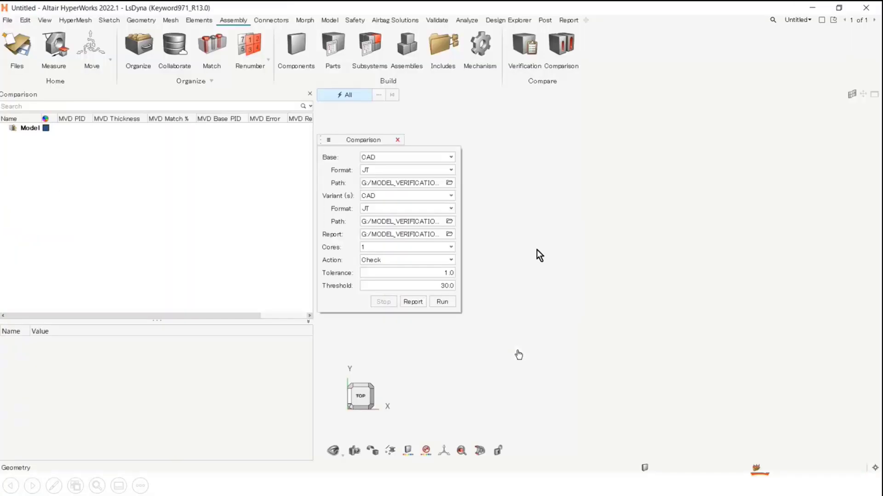
pyautogui.click(449, 183)
pyautogui.hotkey('ctrl', 'a')
pyautogui.hotkey('ctrl', 'v')
pyautogui.click(533, 336)
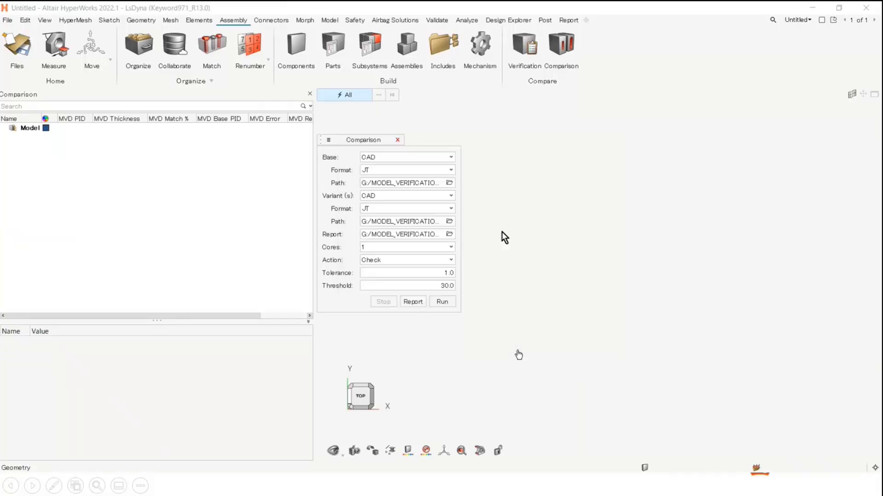
# Set the base path to the Comp1_1 folder and the variant path to the Comp2_2 folder under 2022.1 Surface_Deviation
pyautogui.click(449, 183)
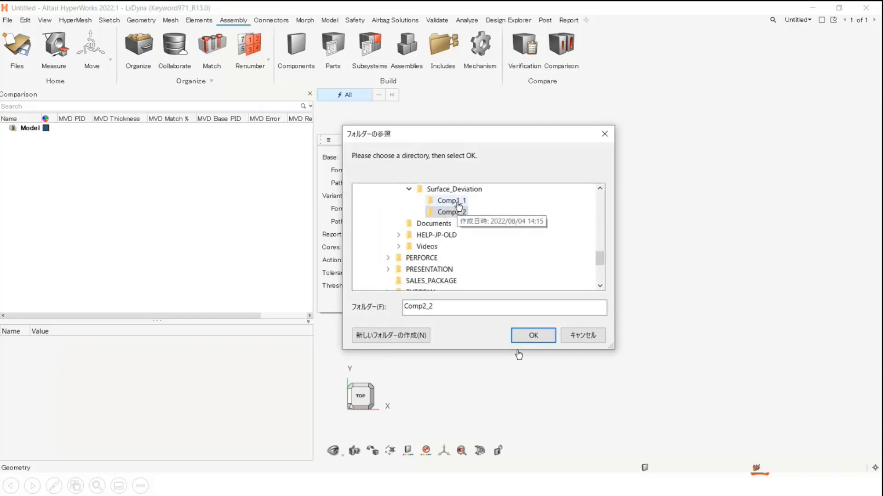
pyautogui.click(451, 200)
pyautogui.click(534, 336)
pyautogui.click(449, 223)
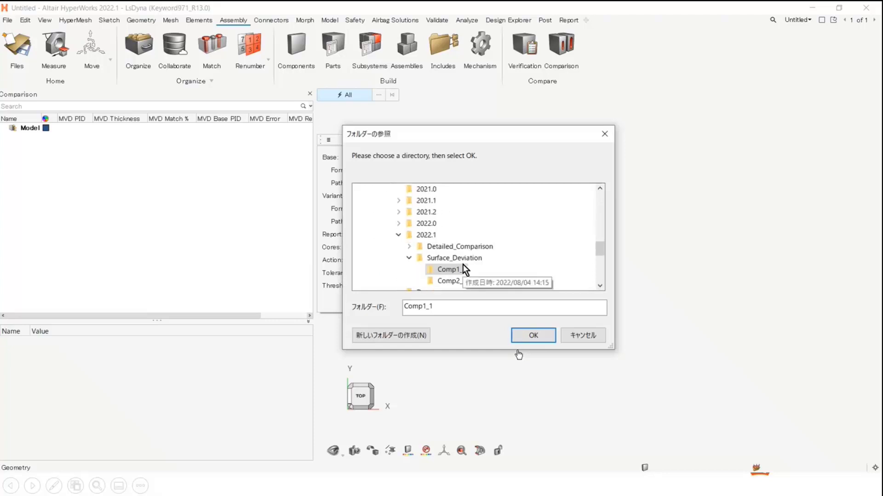
pyautogui.click(451, 247)
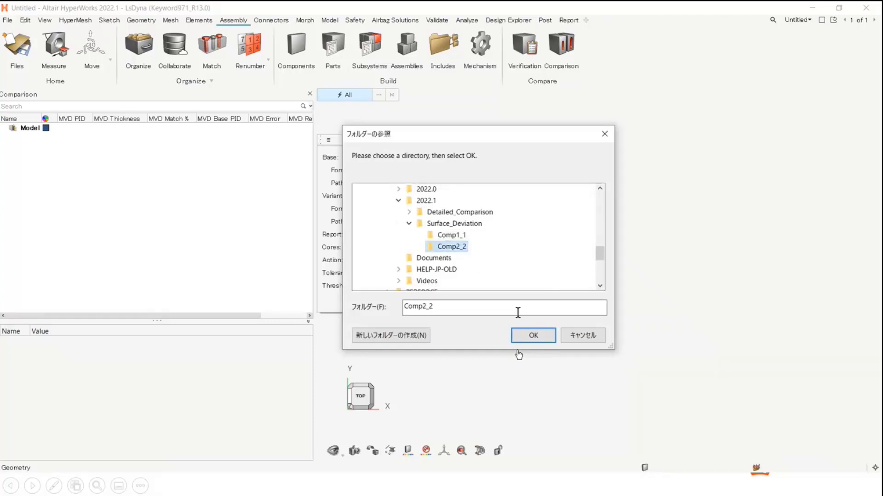
pyautogui.click(533, 335)
# Run the comparison with Surface_Deviation as the report folder and 1 core
pyautogui.click(449, 234)
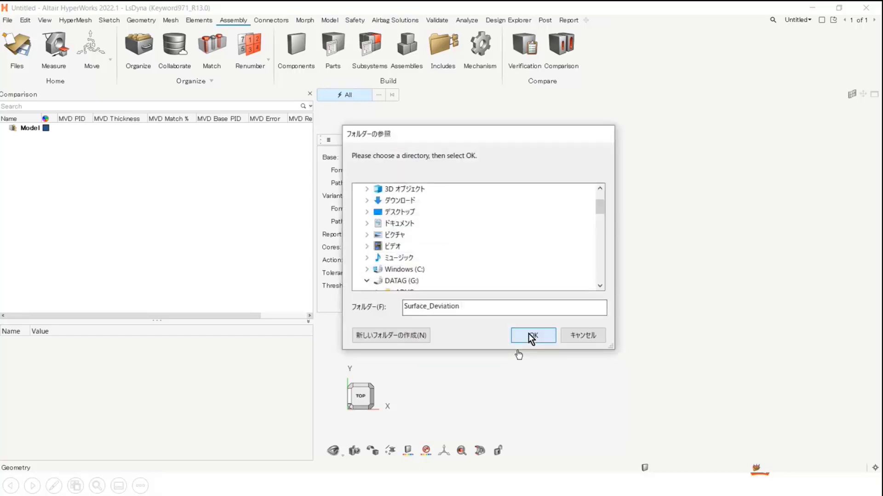
pyautogui.click(532, 336)
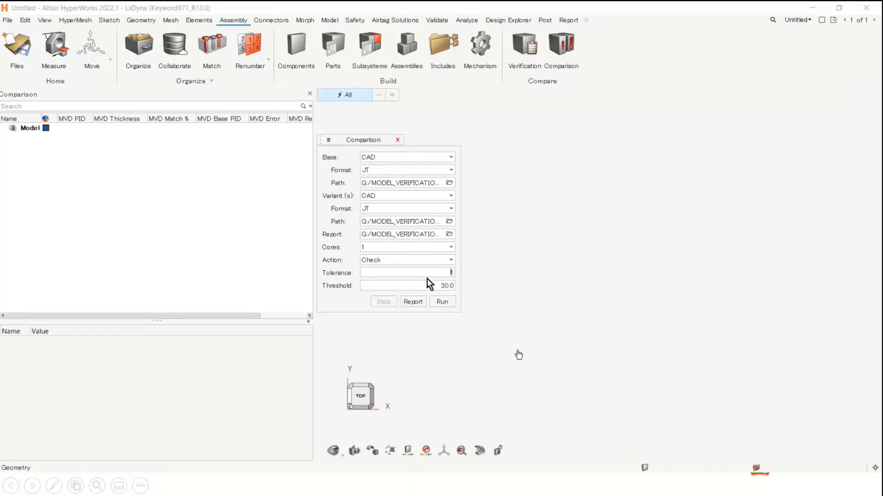
pyautogui.click(378, 248)
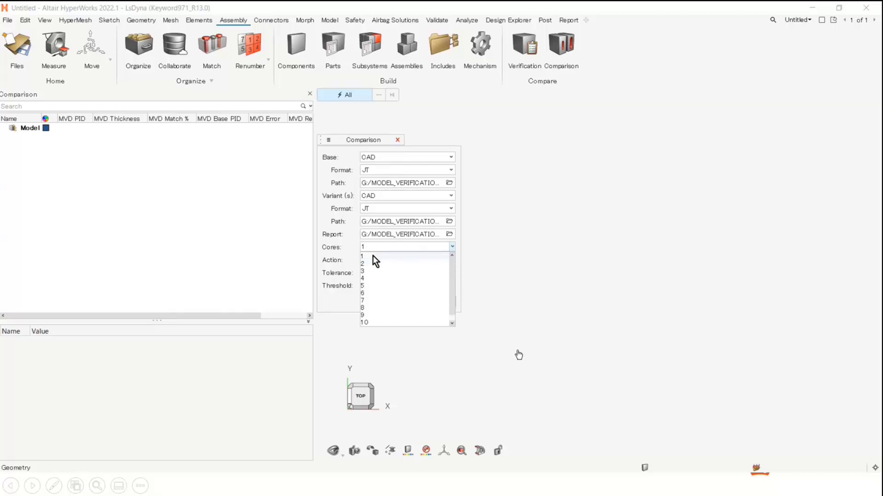
pyautogui.click(374, 256)
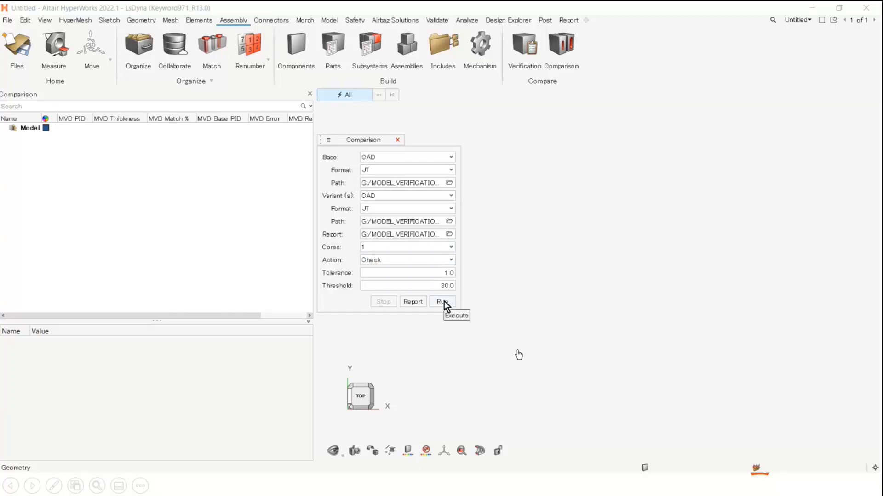
pyautogui.click(443, 302)
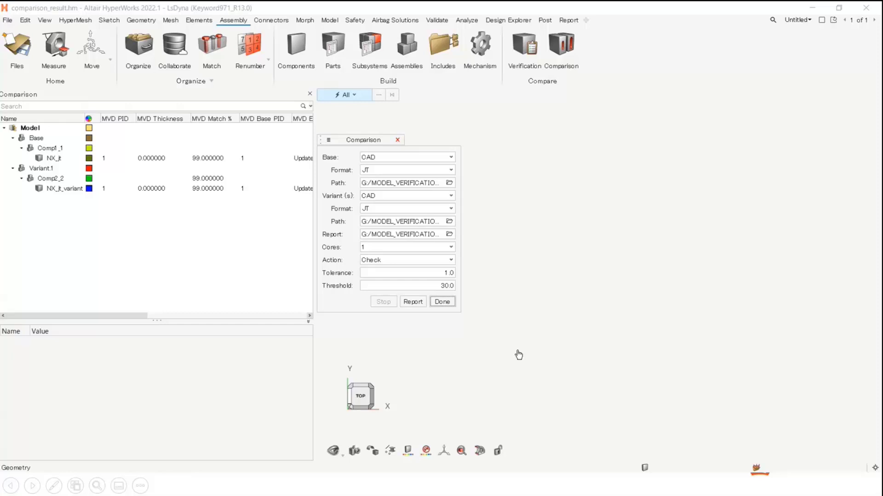
# Collapse the Comparison form and review the results of the base part NX_jt under Comp1_1
pyautogui.click(55, 158)
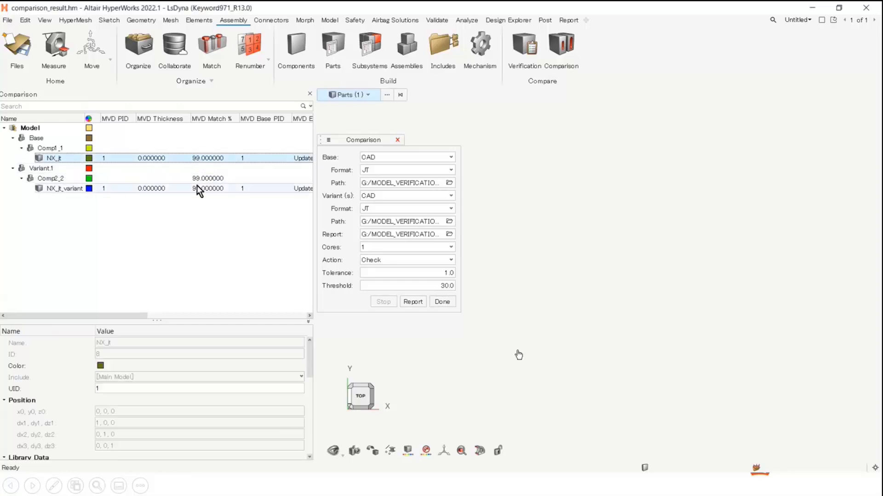
pyautogui.click(328, 140)
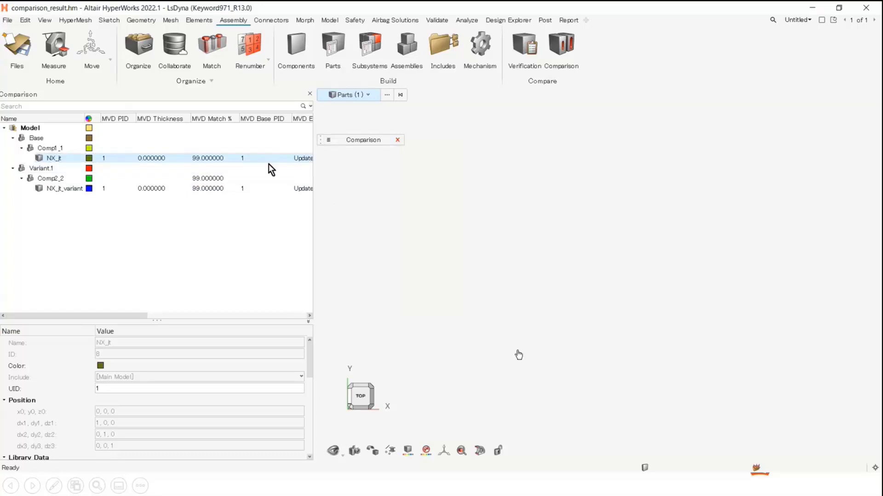
pyautogui.rightClick(68, 160)
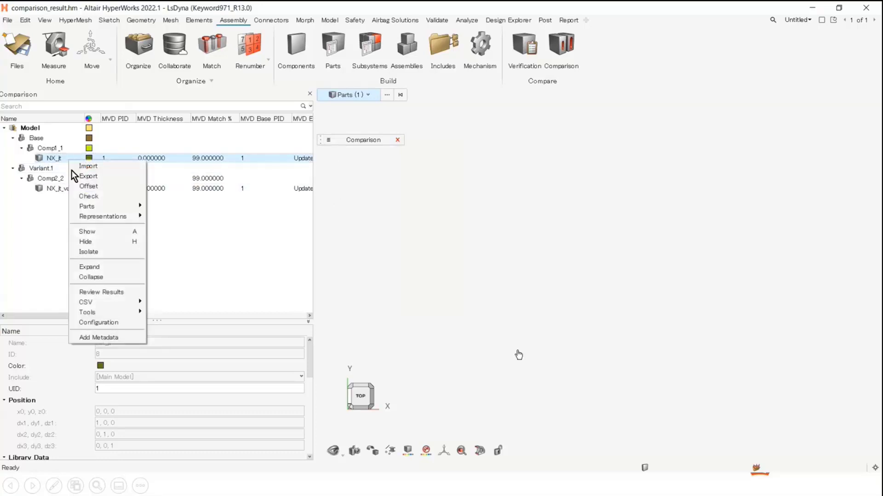
pyautogui.click(97, 291)
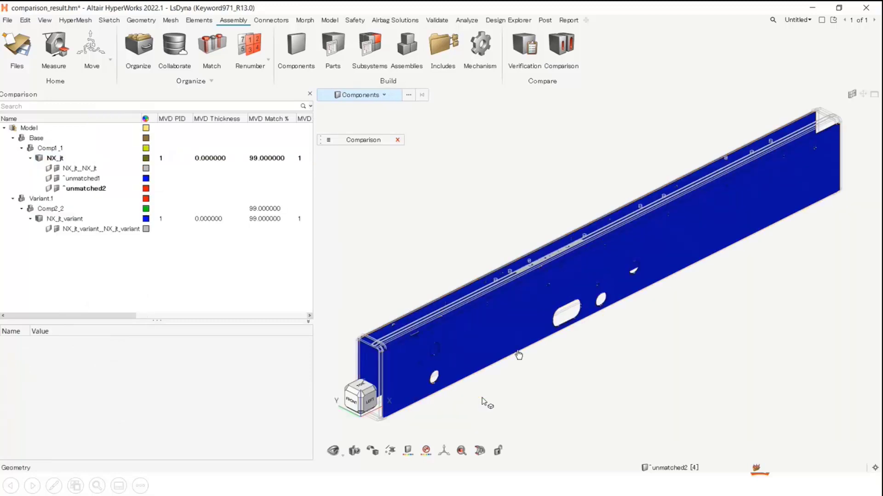
# Toggle the display of unmatched1 under NX_jt off and on to examine the unmatched2 surfaces near the beam's front end
pyautogui.moveTo(569, 340); pyautogui.dragTo(648, 324, button='right')
pyautogui.scroll(3, 591, 284)
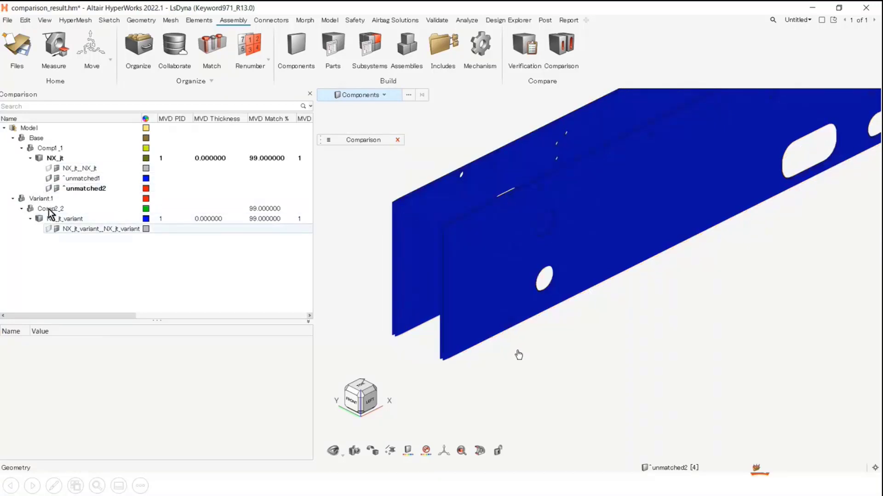
pyautogui.click(50, 179)
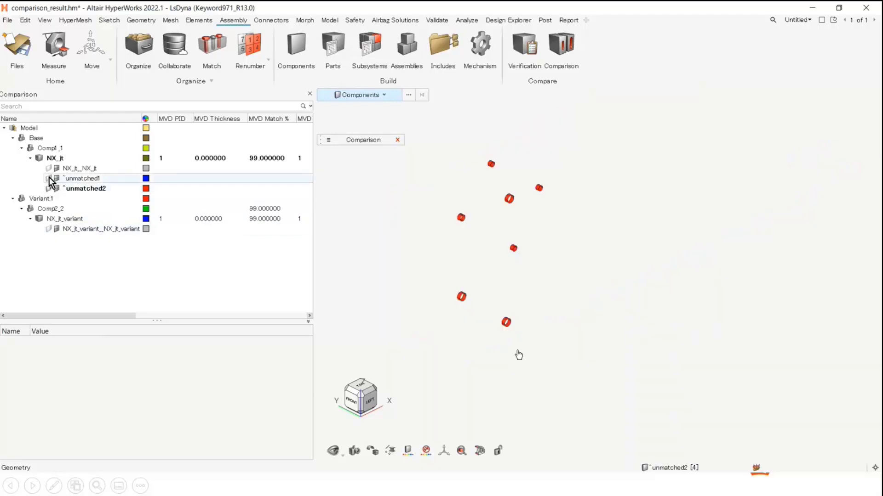
pyautogui.click(50, 179)
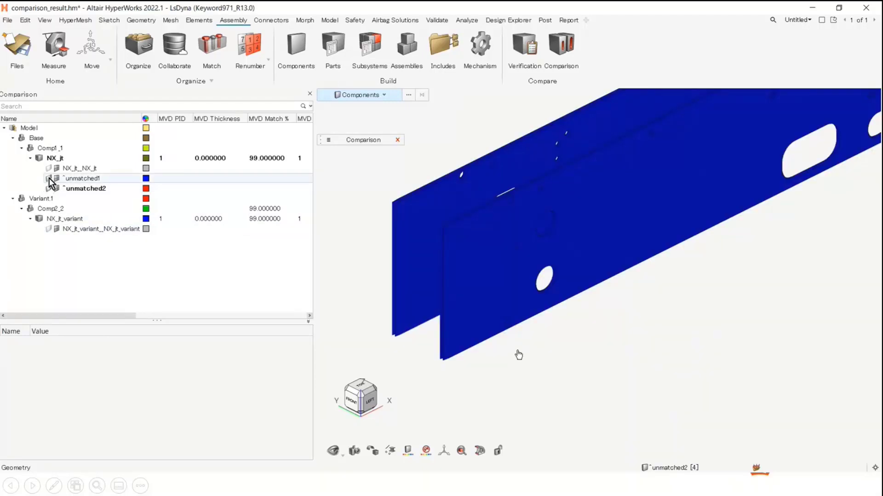
pyautogui.click(49, 178)
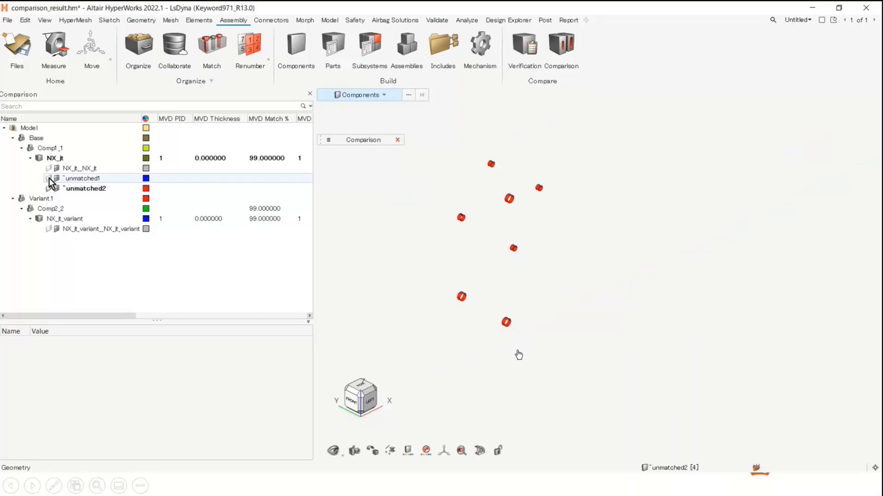
pyautogui.click(49, 178)
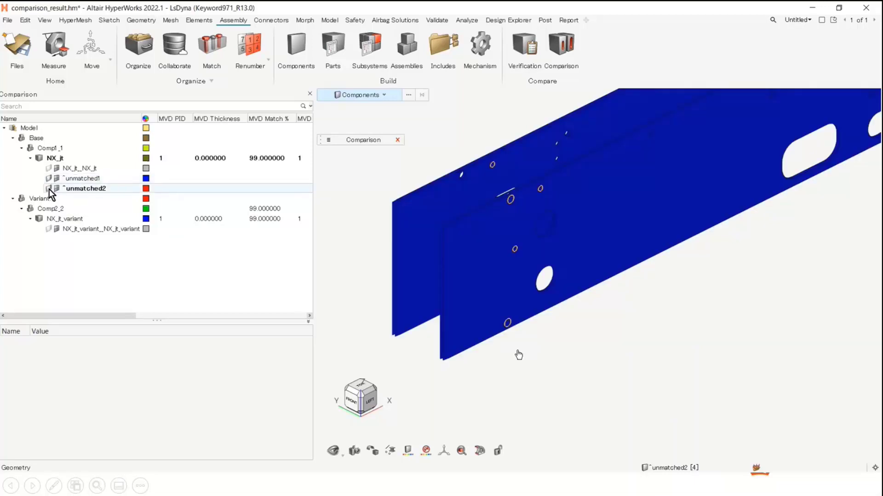
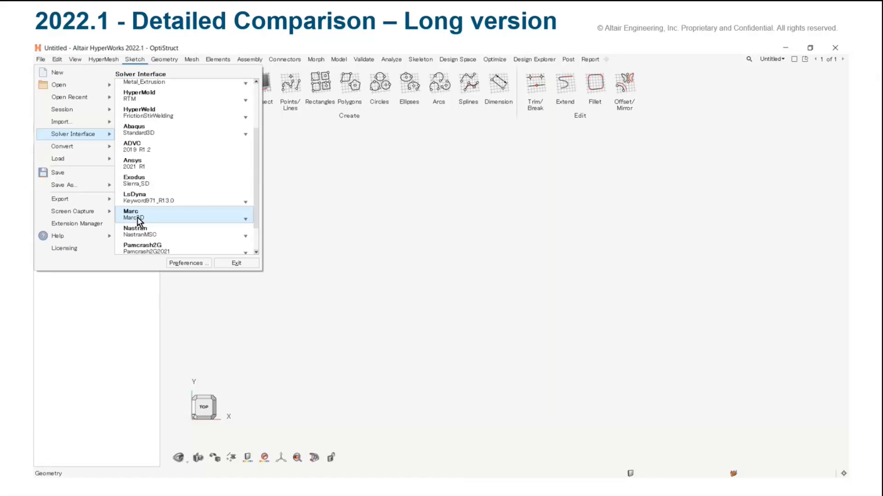
# Set the solver interface to LsDyna with the Keyword971_R13.0 profile
pyautogui.scroll(-2, 138, 220)
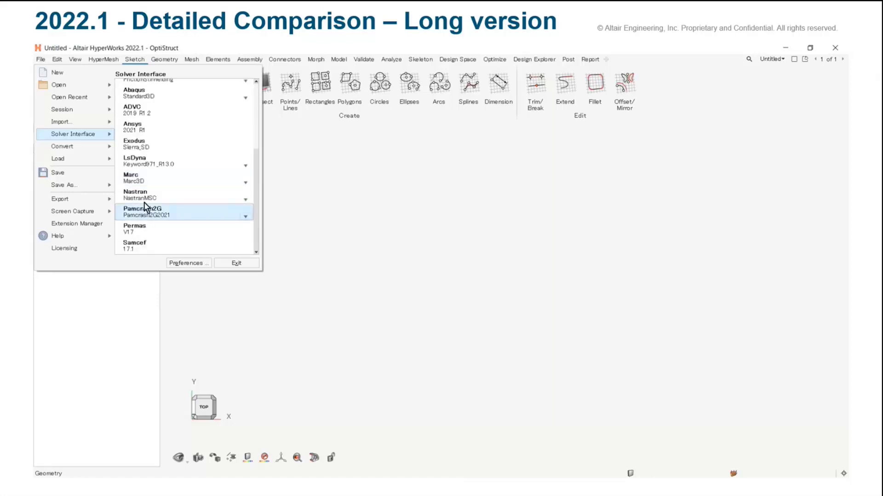
pyautogui.scroll(2, 148, 137)
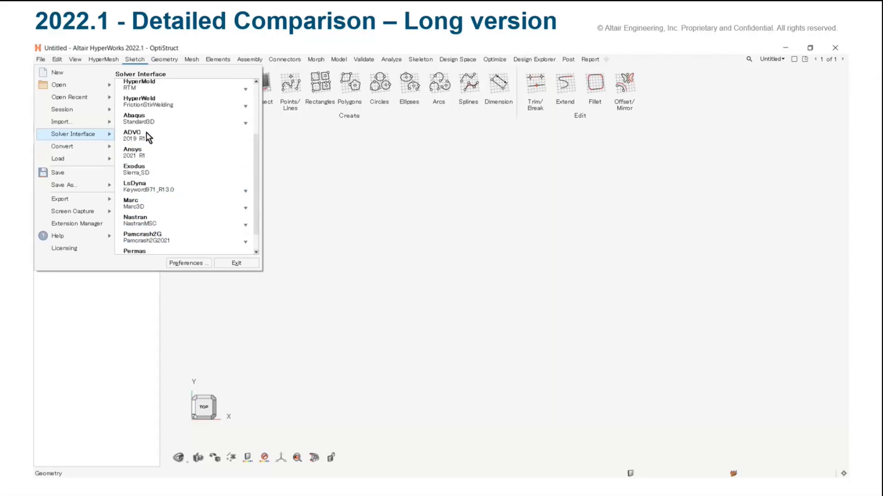
pyautogui.scroll(4, 148, 137)
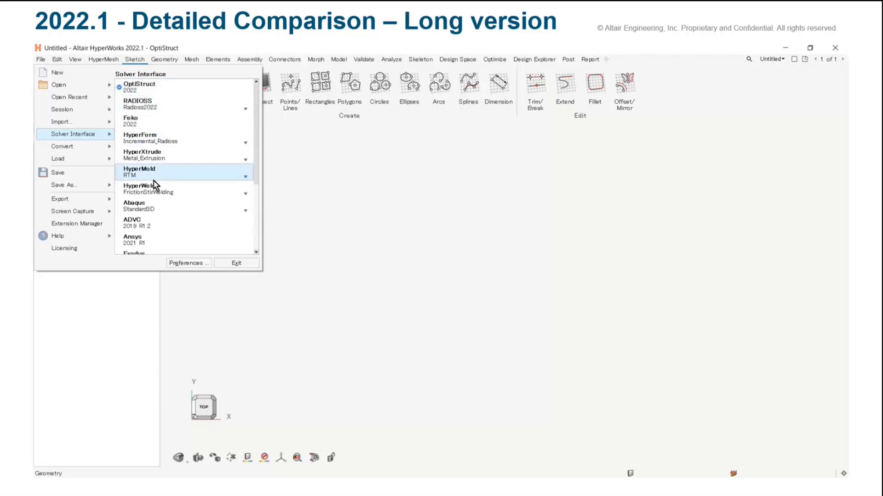
pyautogui.scroll(-3, 154, 186)
pyautogui.click(188, 233)
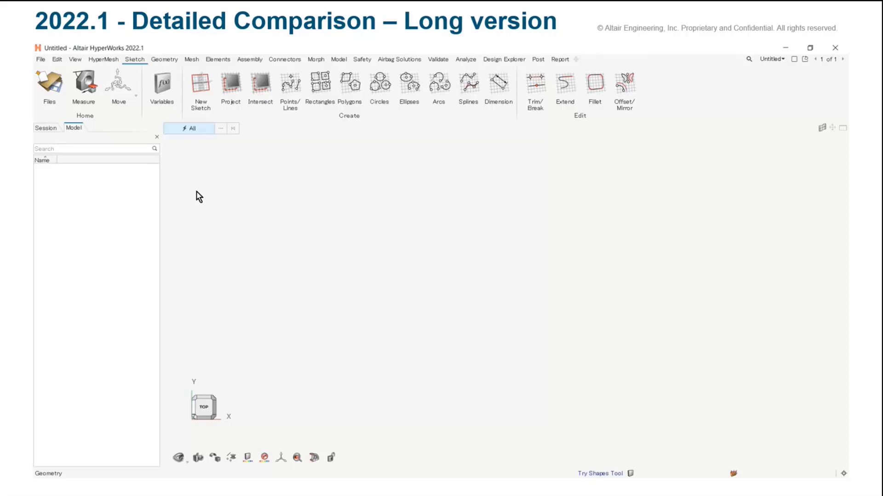
# Import the solver deck New_Model008-1.k from the chpt8 folder with the LsDyna reader and default import options
pyautogui.click(41, 60)
pyautogui.moveTo(62, 122)
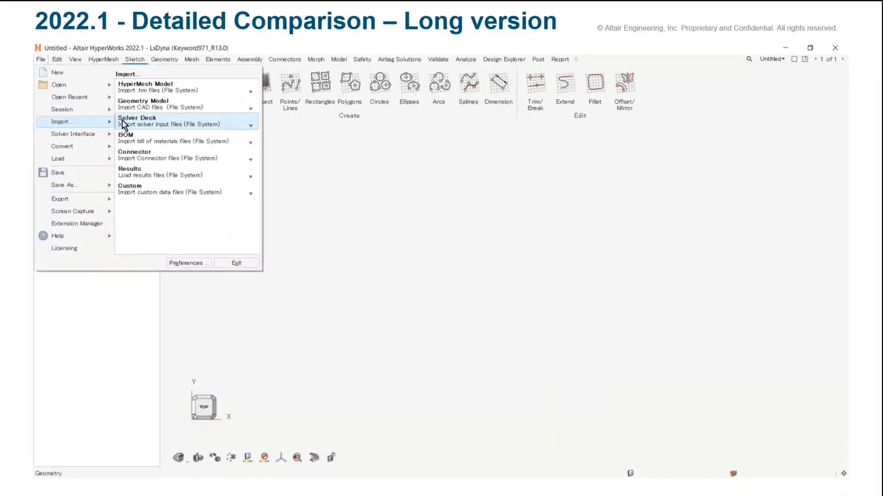
pyautogui.click(124, 120)
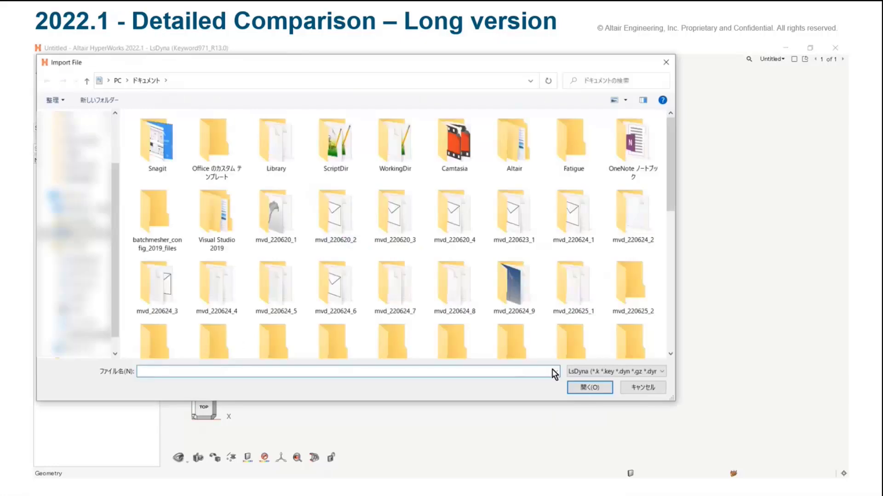
pyautogui.click(555, 373)
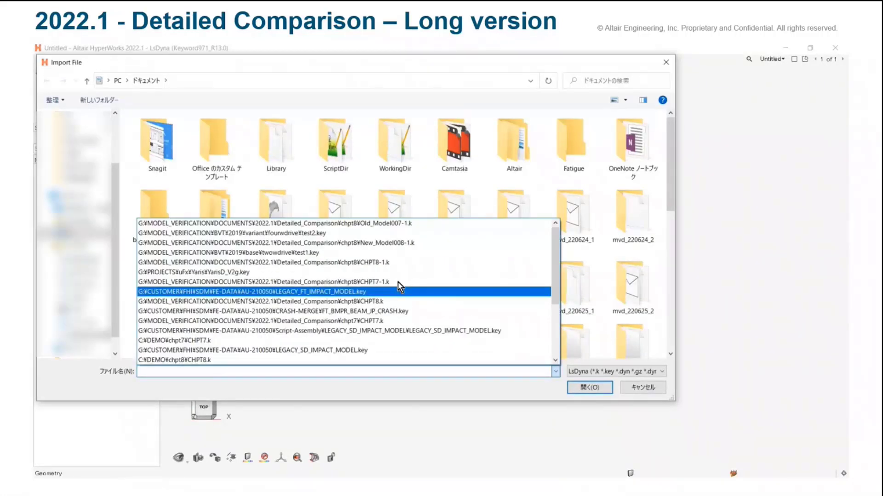
pyautogui.click(373, 243)
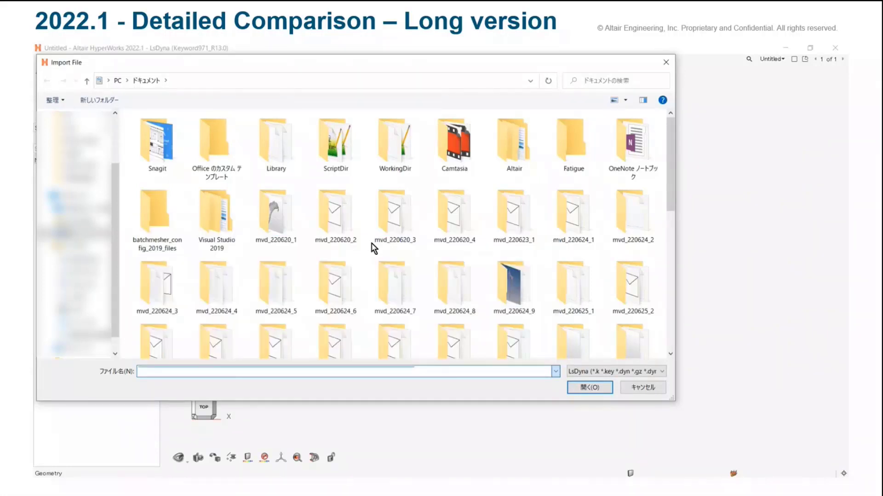
pyautogui.click(596, 388)
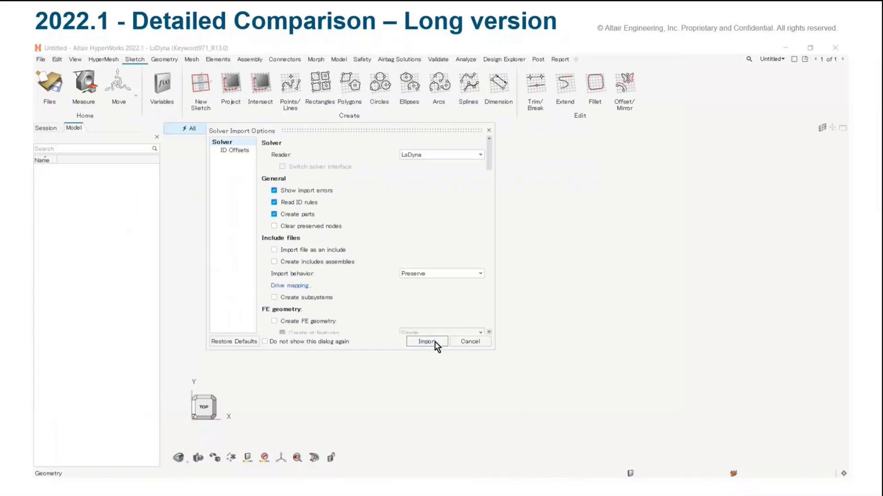
pyautogui.click(434, 346)
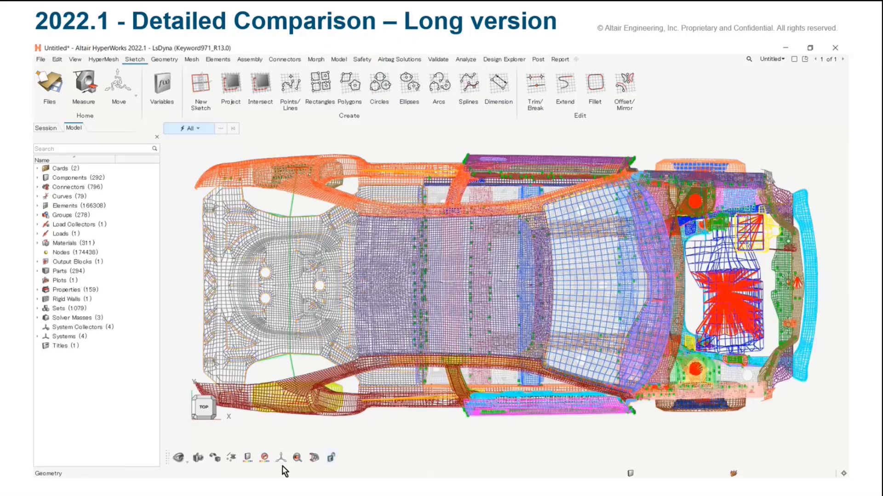
# Display the imported car model in the isometric view with shaded elements without mesh lines
pyautogui.click(281, 458)
pyautogui.click(299, 440)
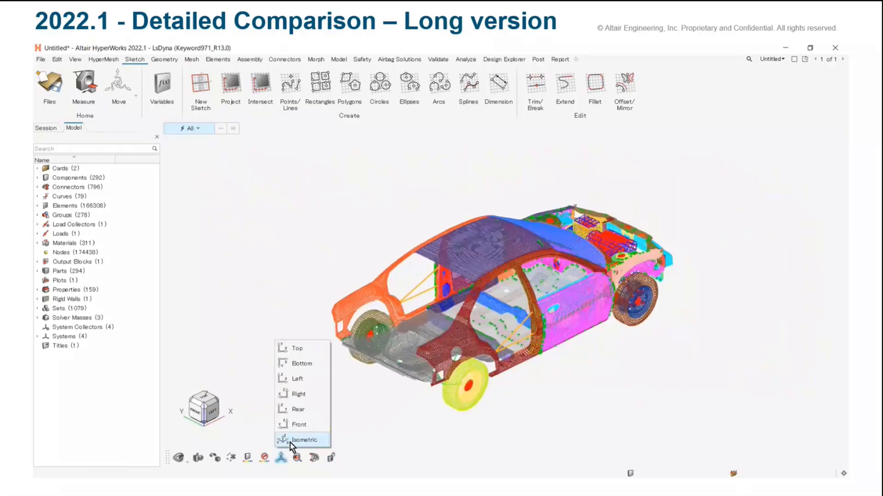
pyautogui.click(215, 458)
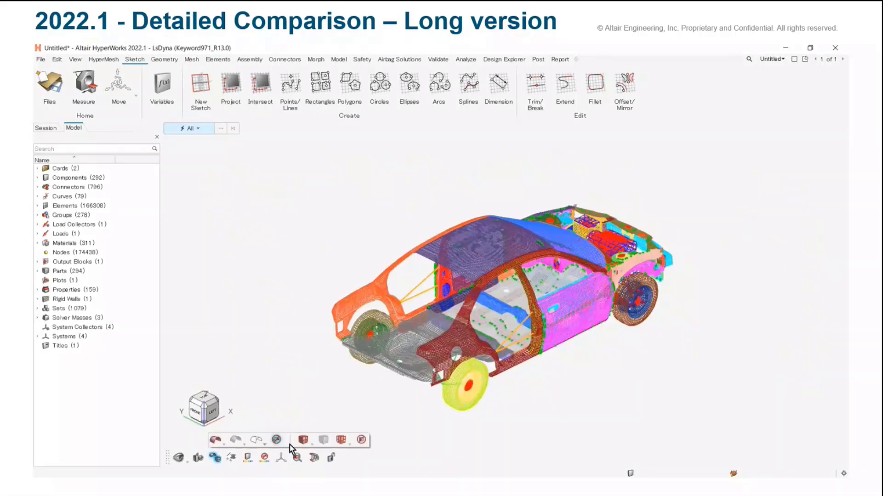
pyautogui.click(303, 440)
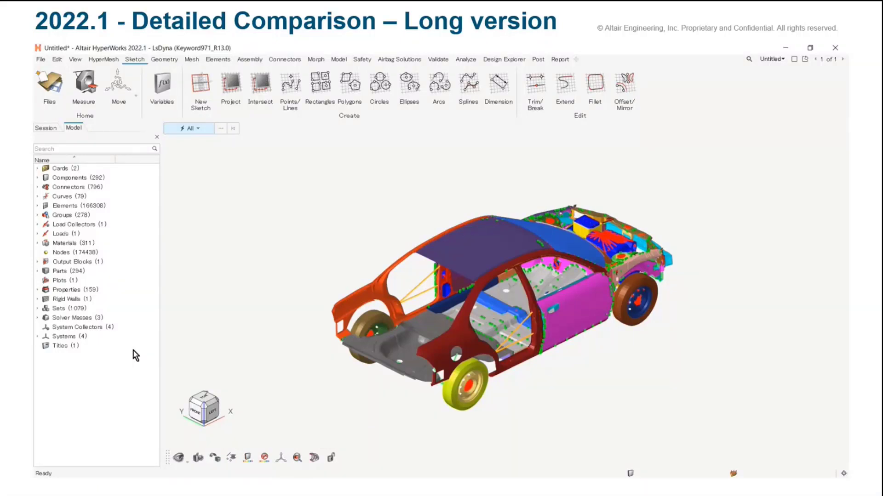
pyautogui.moveTo(132, 358); pyautogui.dragTo(59, 171)
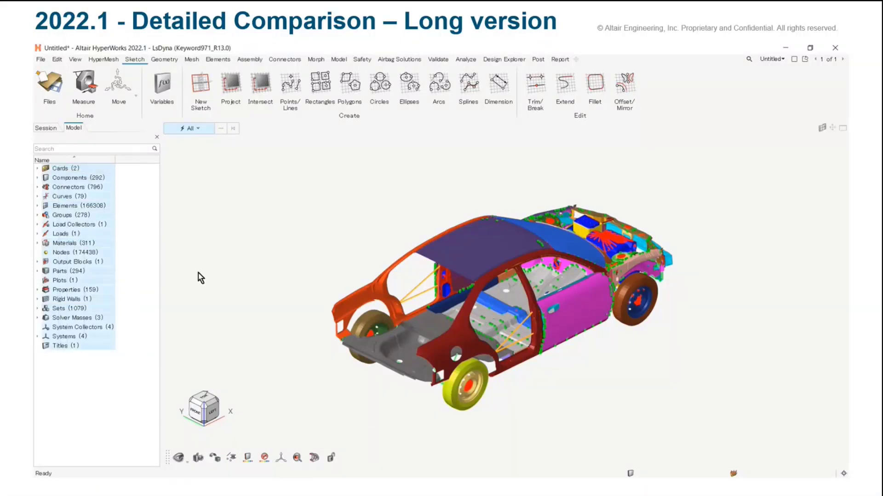
pyautogui.click(148, 357)
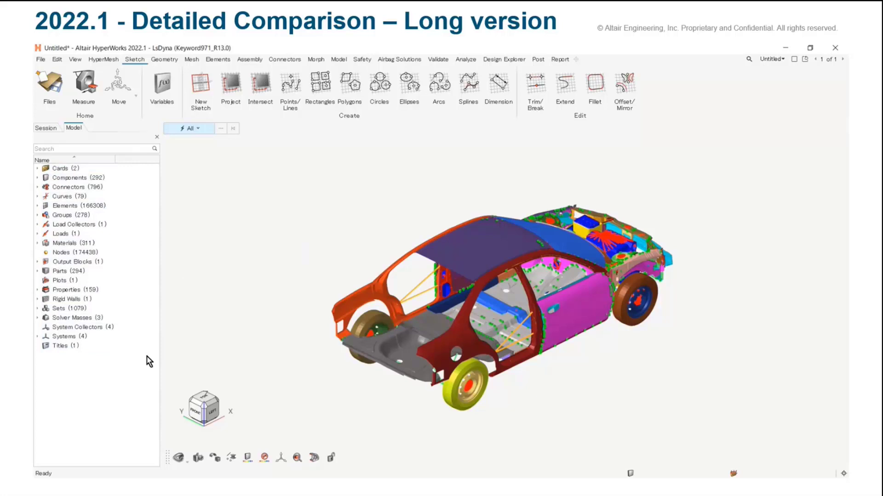
# Start the Detailed Comparison tool from the assembly tools and choose Old_Model007-1.k in chpt8 as the secondary model
pyautogui.click(257, 59)
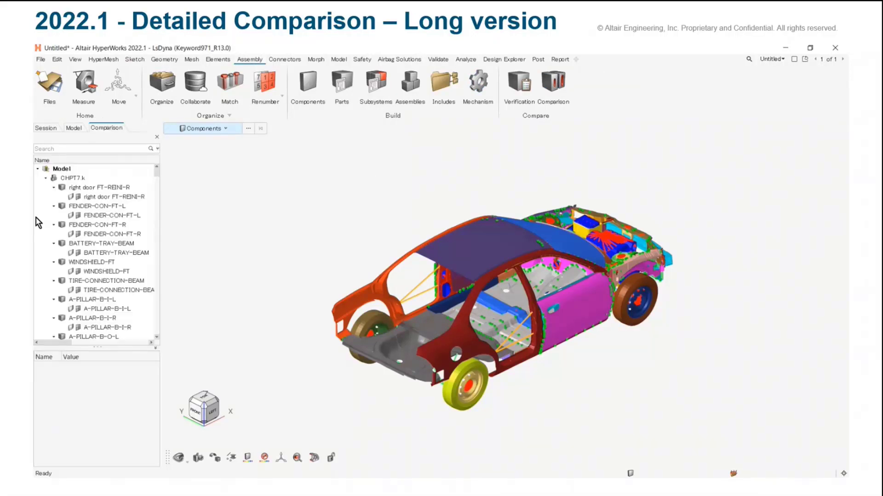
pyautogui.rightClick(40, 218)
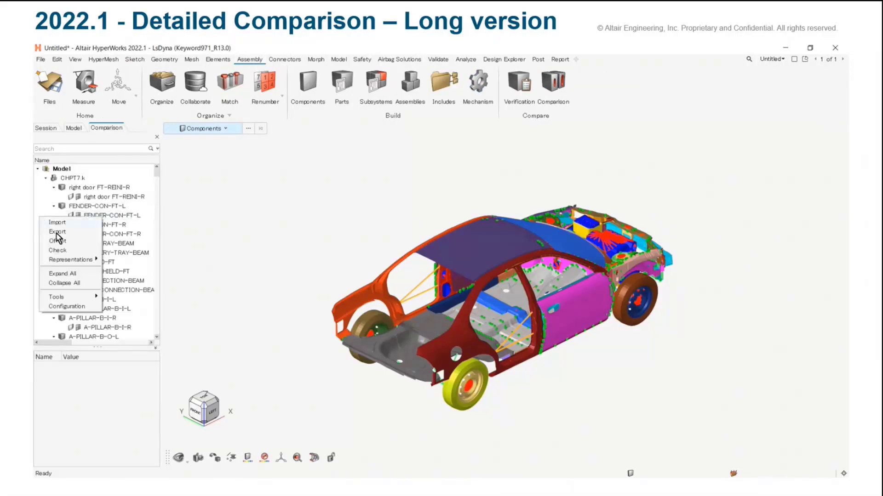
pyautogui.moveTo(70, 298)
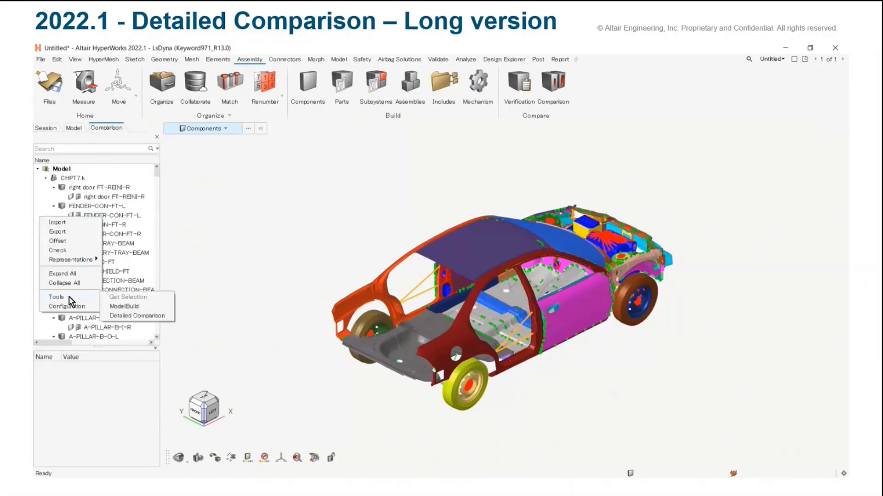
pyautogui.click(157, 315)
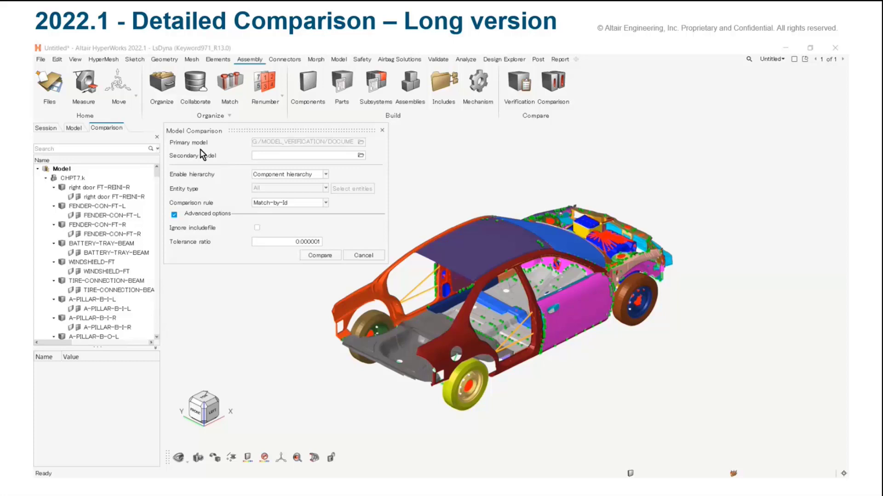
pyautogui.click(360, 156)
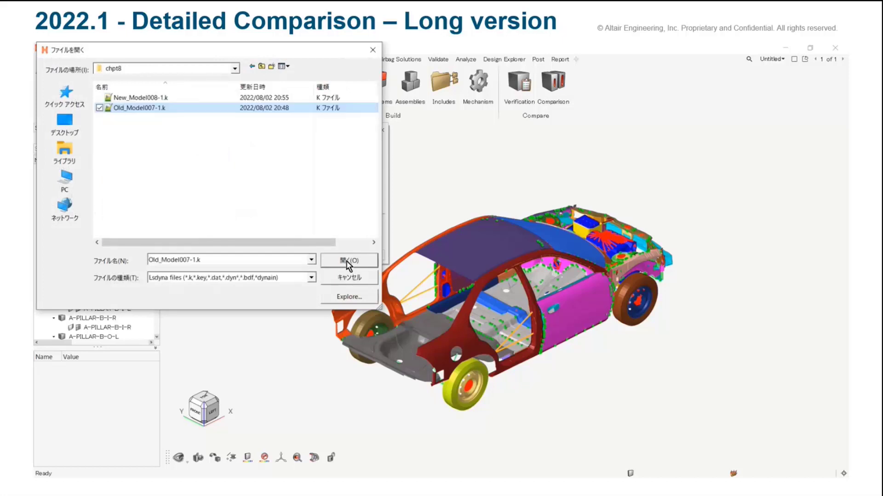
pyautogui.click(348, 262)
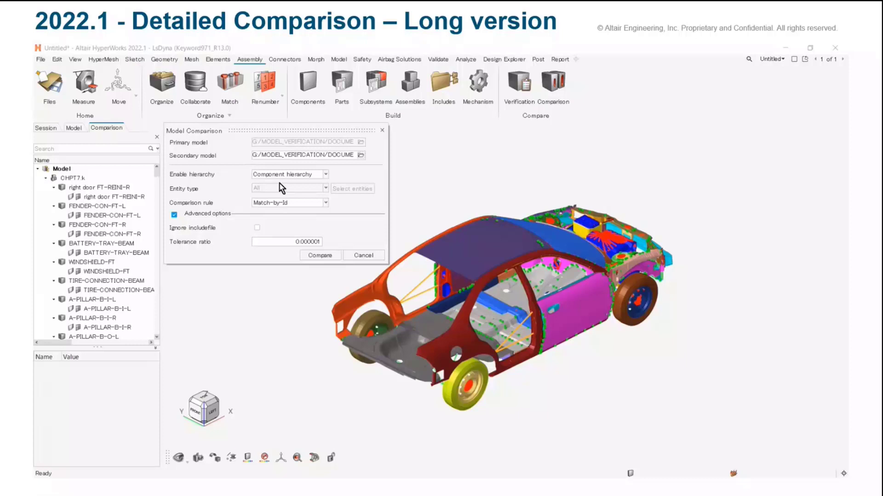
# Try Specified hierarchy with the Custom entity type, view the selectable entities, and switch back to Component hierarchy
pyautogui.click(294, 174)
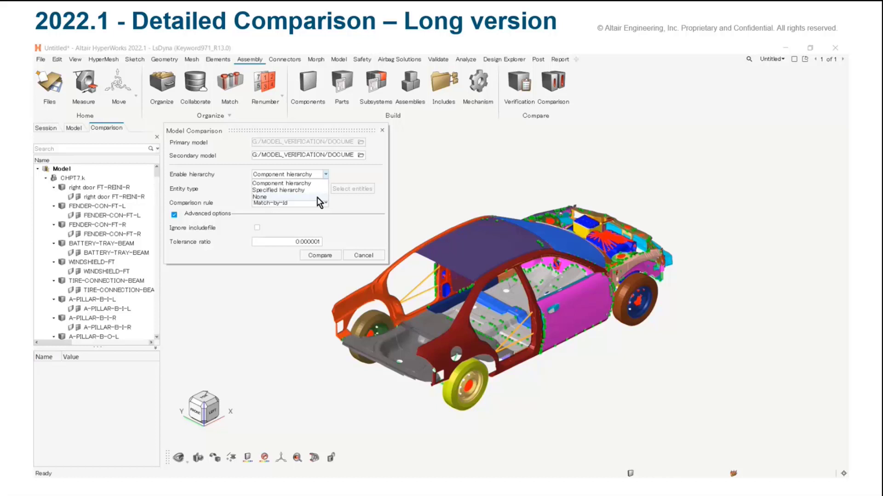
pyautogui.click(313, 190)
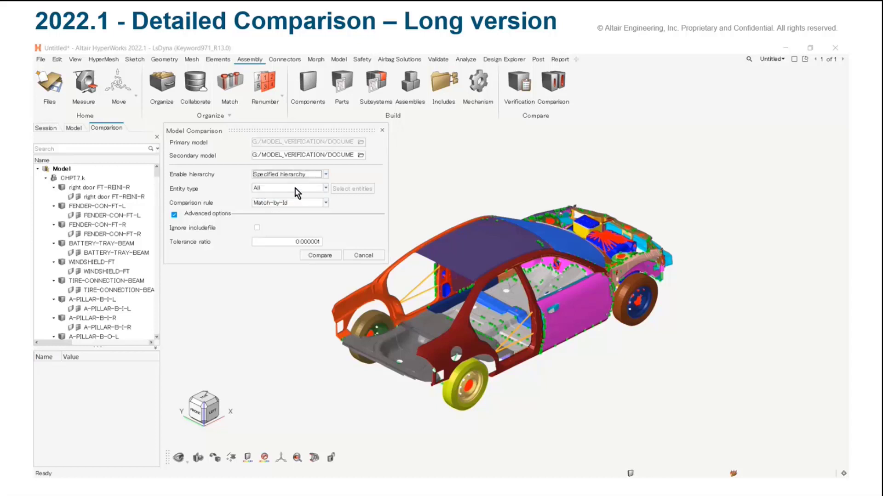
pyautogui.click(296, 189)
pyautogui.click(290, 204)
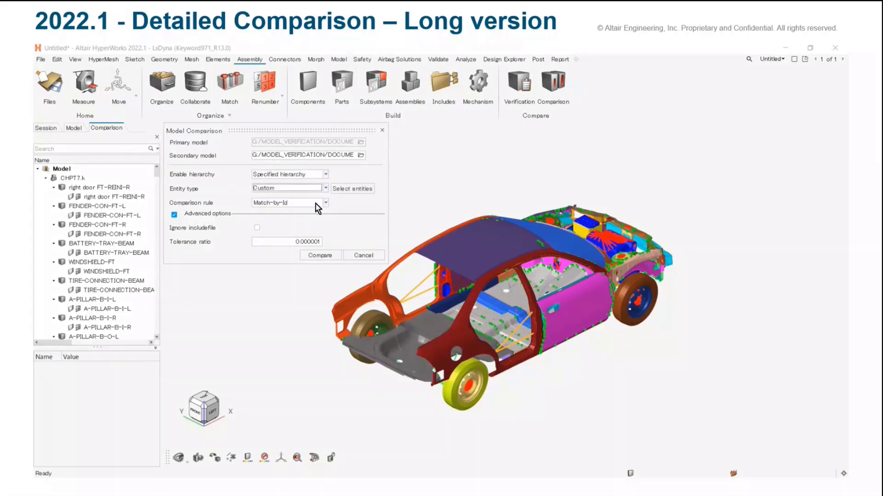
pyautogui.click(349, 189)
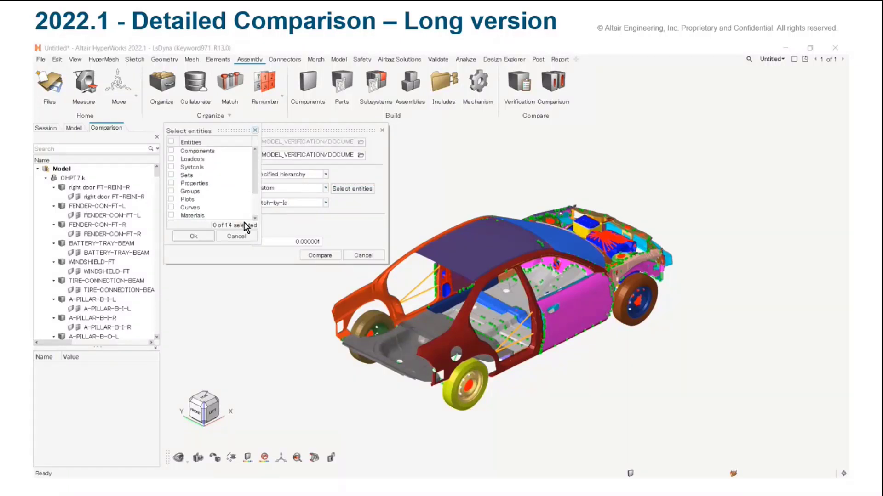
pyautogui.click(236, 236)
pyautogui.click(287, 174)
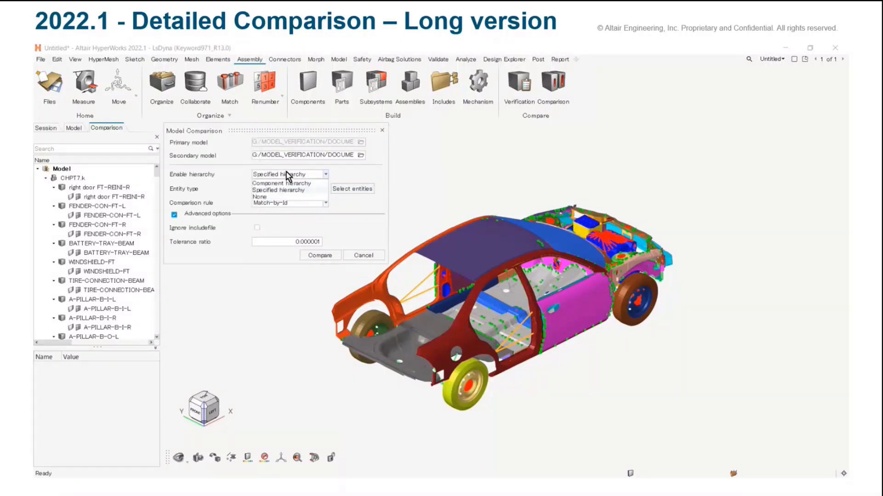
pyautogui.click(286, 184)
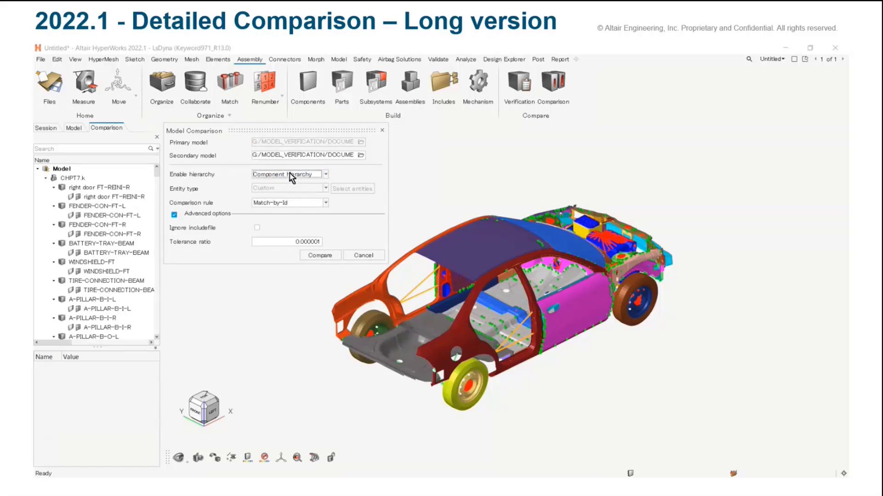
# Set the comparison's Enable hierarchy option to None and the entity type to All
pyautogui.click(291, 177)
pyautogui.click(271, 196)
pyautogui.click(275, 188)
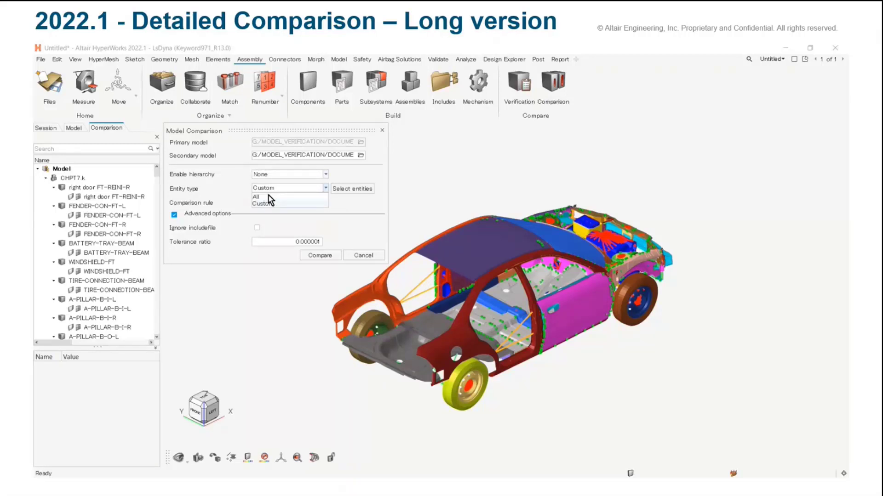
pyautogui.click(271, 196)
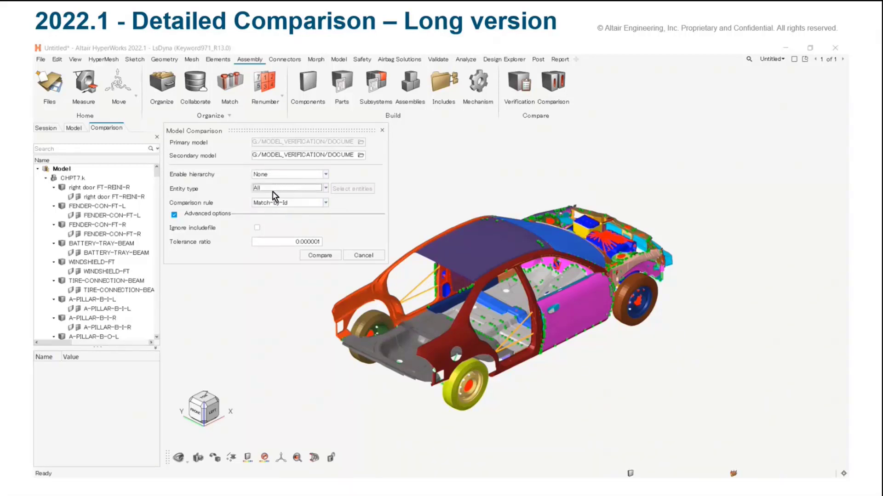
# View the selectable entities under the Custom entity type without hierarchy and return the entity type to All
pyautogui.click(275, 189)
pyautogui.click(271, 205)
pyautogui.click(351, 188)
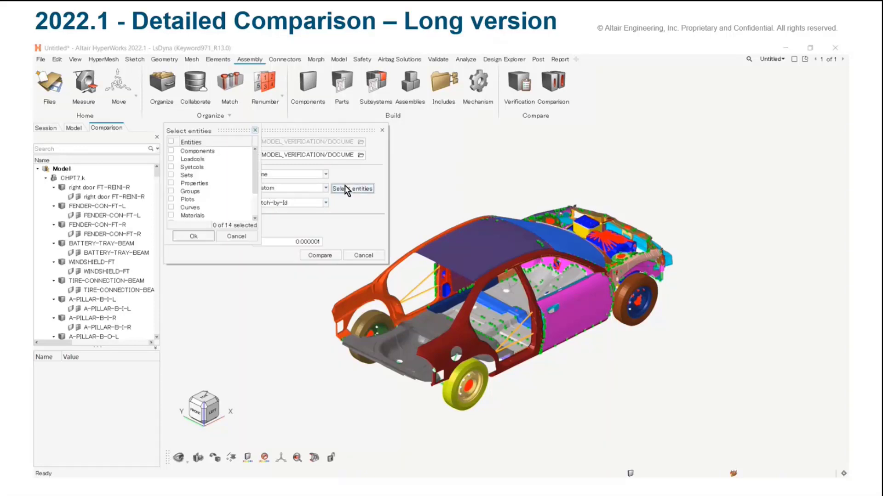
pyautogui.click(255, 131)
pyautogui.click(269, 193)
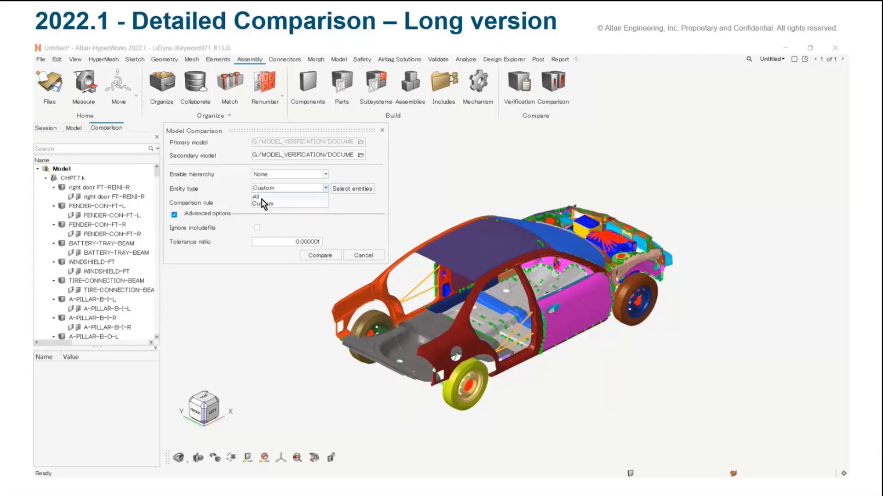
pyautogui.click(263, 197)
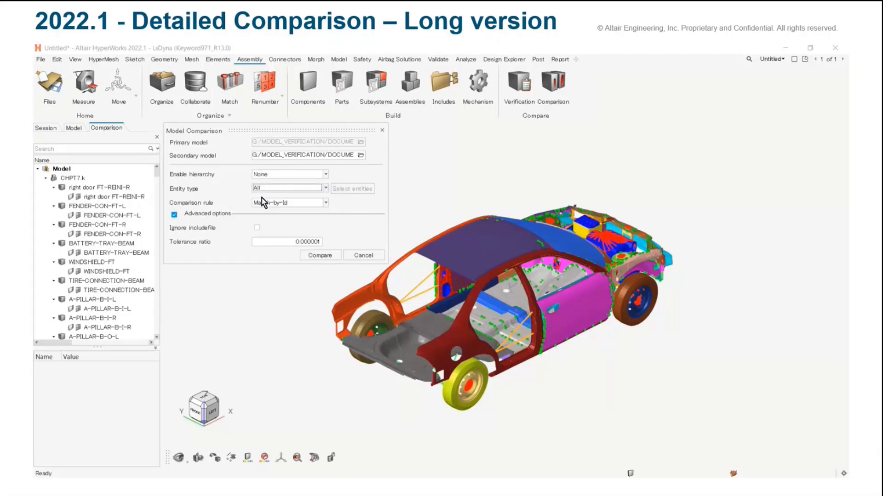
# Choose Match-by-Id as the comparison rule, enable Ignore includefile, and open the tolerance ratio for editing
pyautogui.click(325, 204)
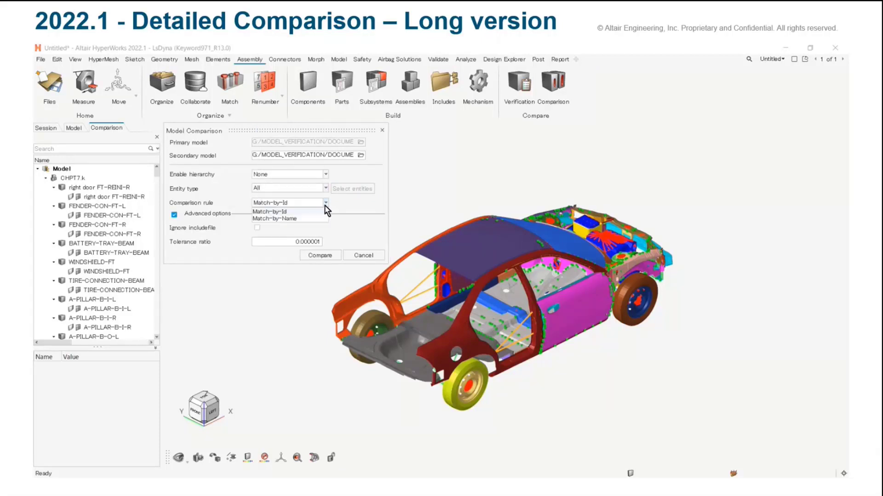
pyautogui.click(296, 212)
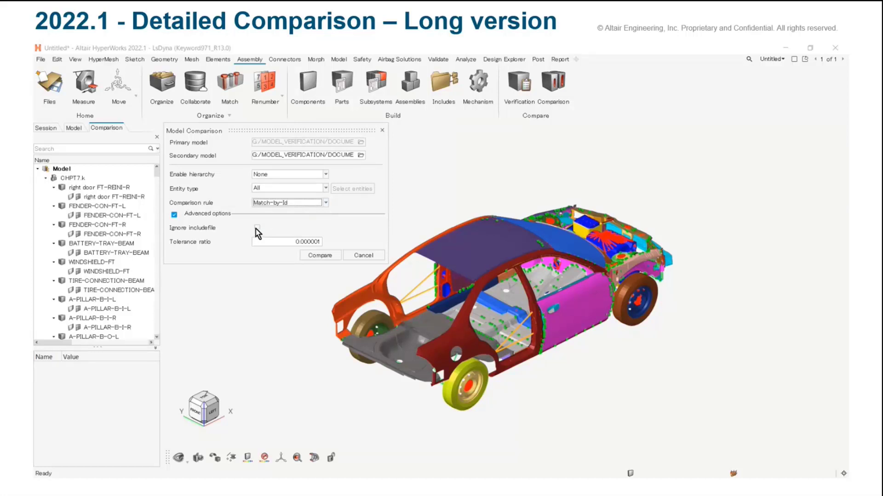
pyautogui.click(257, 229)
pyautogui.click(288, 244)
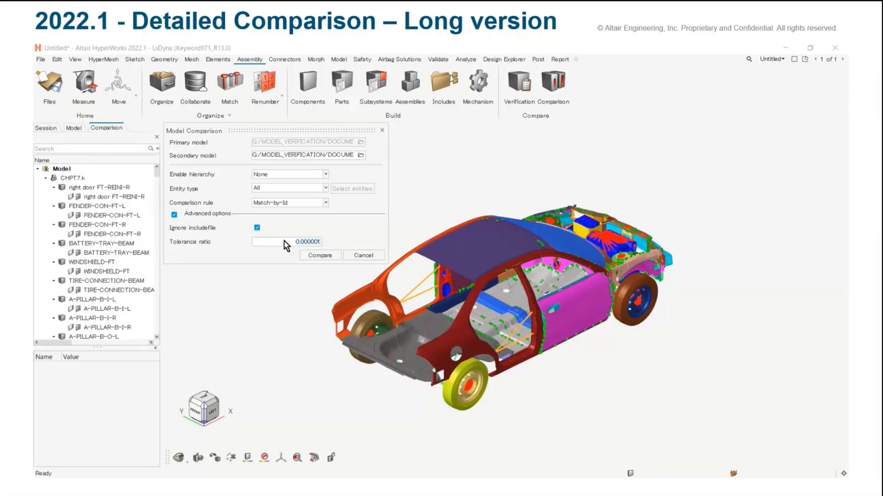
# Run the model comparison, include the Same entities in the results, and collapse all entity categories
pyautogui.click(321, 256)
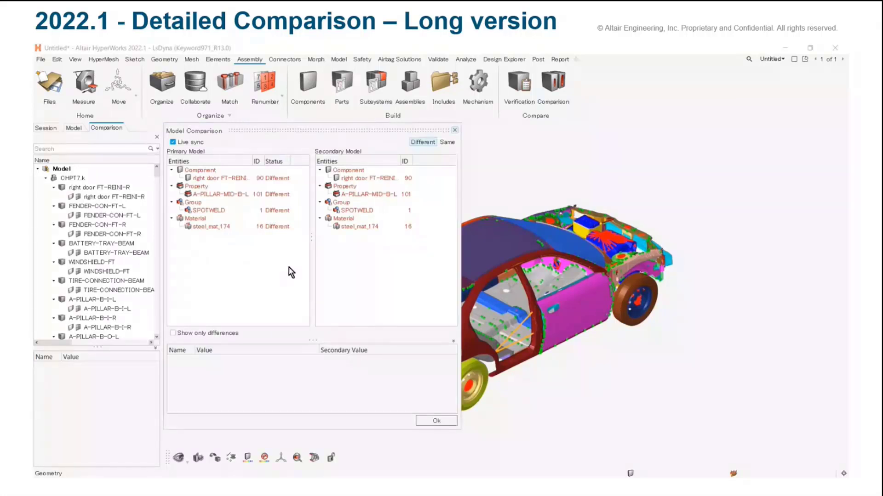
pyautogui.click(447, 143)
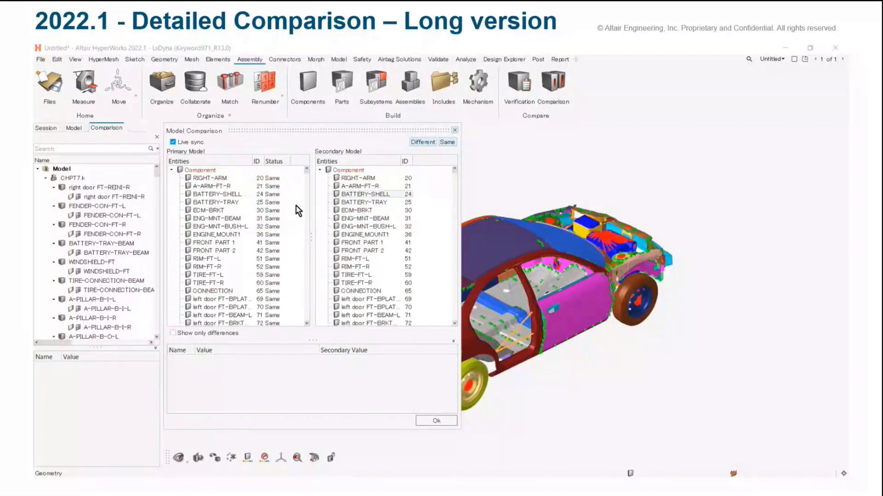
pyautogui.rightClick(169, 207)
pyautogui.click(180, 221)
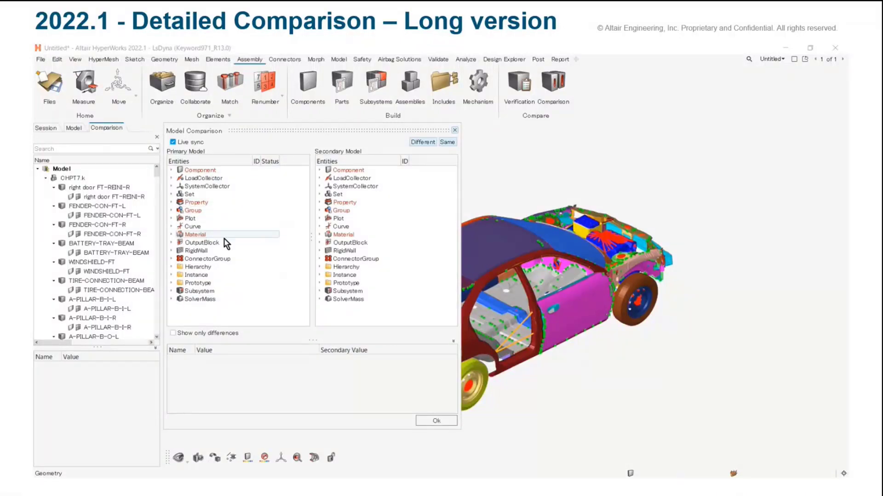
# Restrict the results to Different entities and expand the Component, Property, Group and Material categories
pyautogui.click(445, 145)
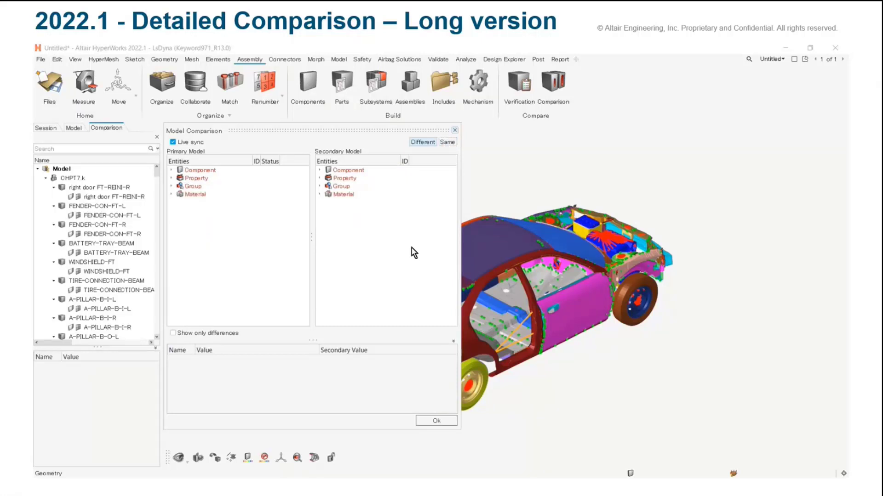
pyautogui.click(171, 170)
pyautogui.click(171, 186)
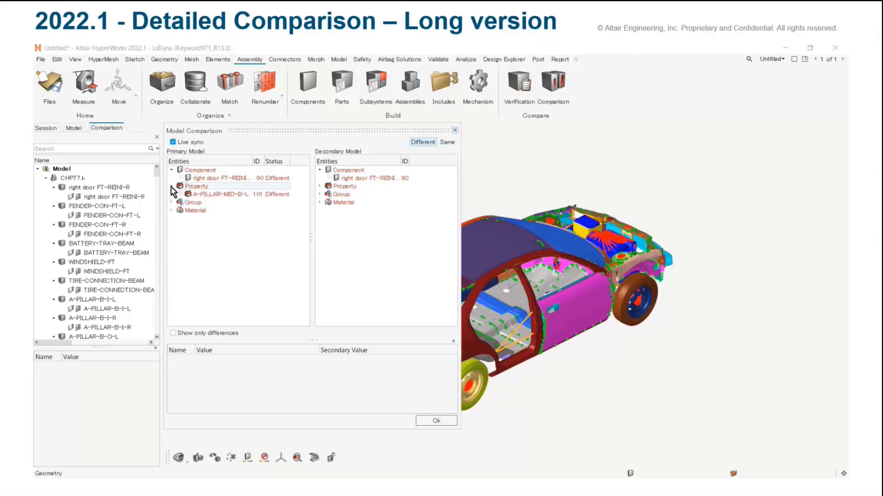
pyautogui.click(171, 203)
pyautogui.click(171, 219)
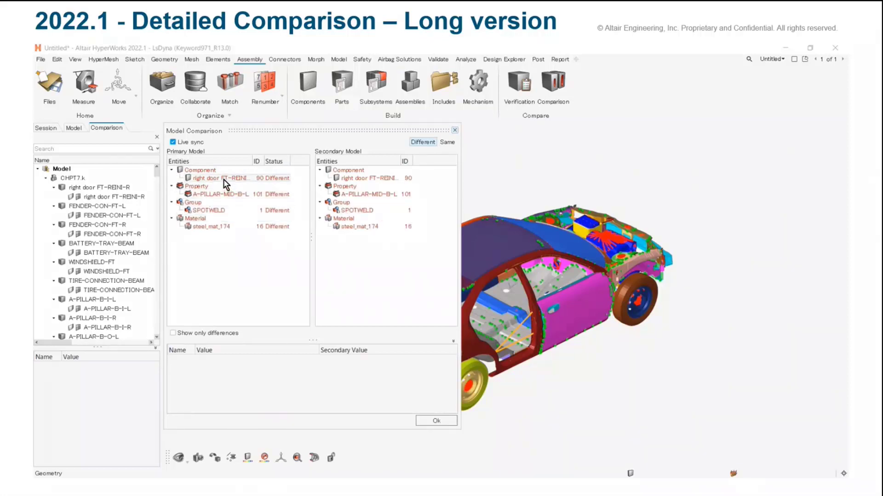
# Examine the full primary and secondary attributes of the right door FT-REINI-R component, A-PILLAR-MID-B-L property and steel_mat_174 material
pyautogui.click(224, 179)
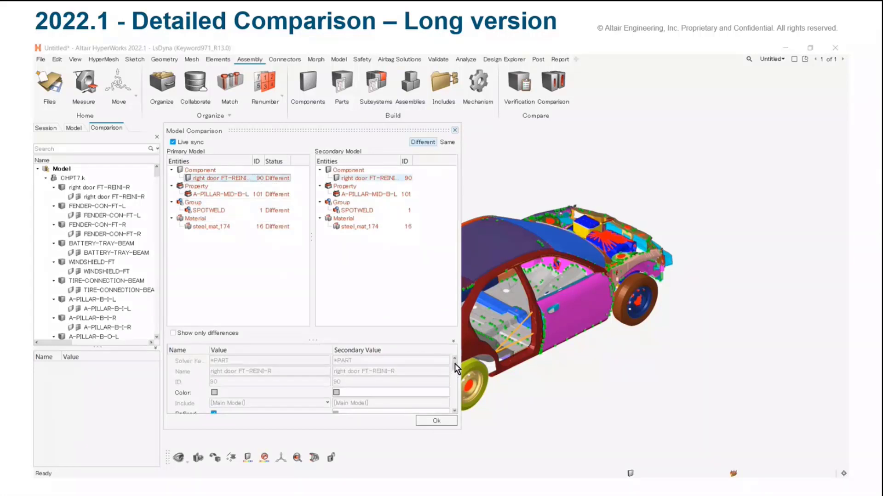
pyautogui.moveTo(455, 370); pyautogui.dragTo(457, 409)
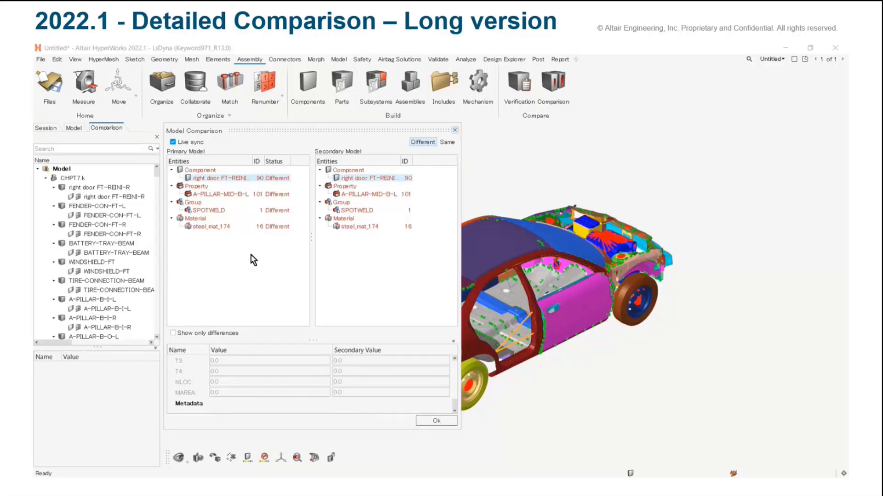
pyautogui.click(223, 195)
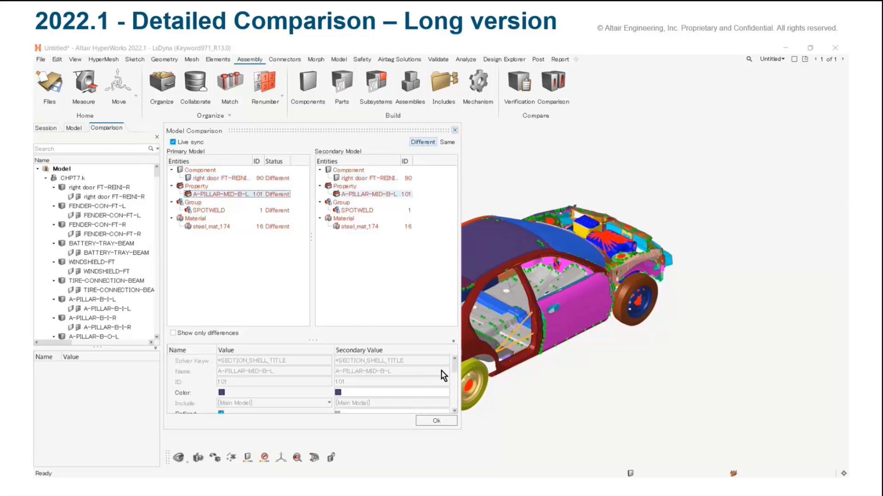
pyautogui.moveTo(455, 368); pyautogui.dragTo(455, 377)
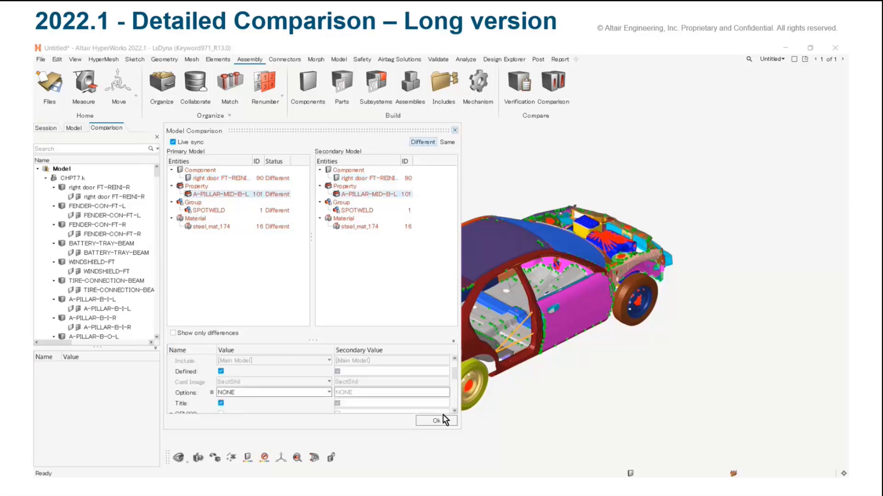
pyautogui.click(219, 227)
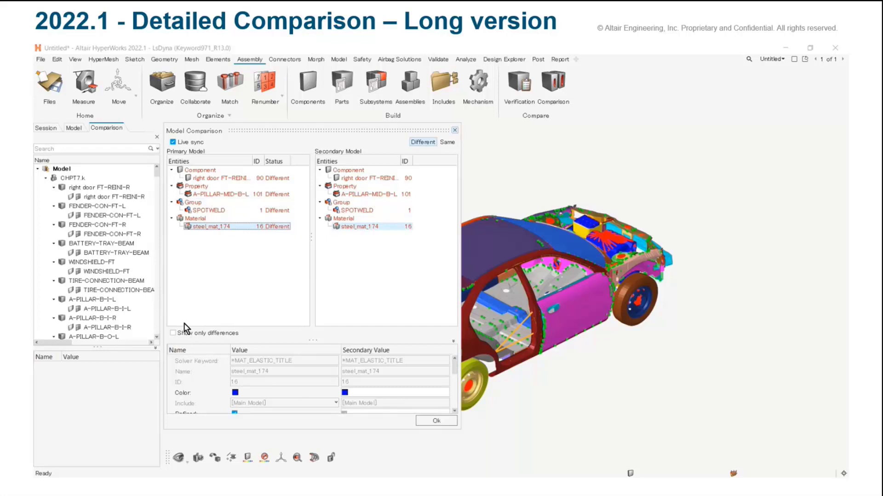
# Show only the differing attributes and review them for the right door component, the A-PILLAR-MID-B-L property and the SPOTWELD group
pyautogui.click(173, 334)
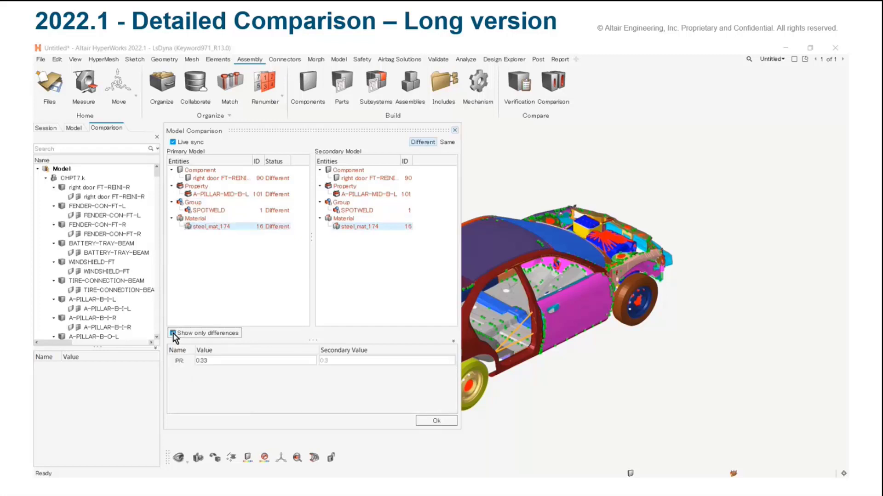
pyautogui.click(203, 179)
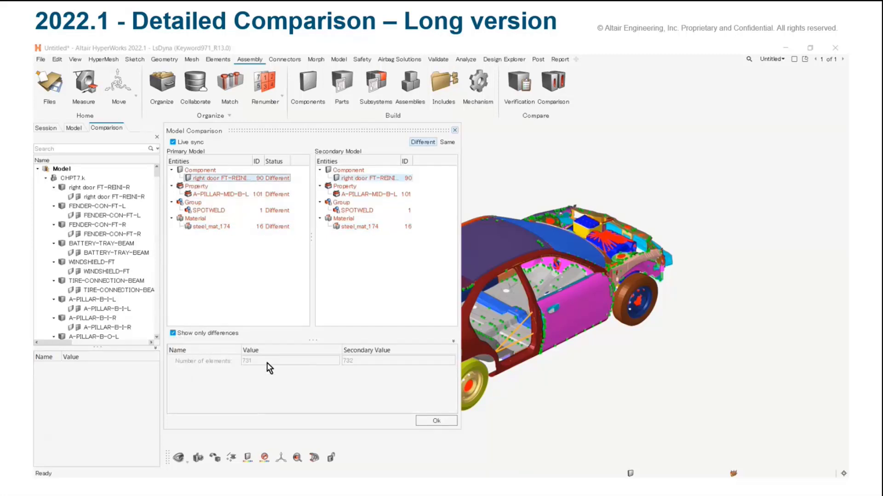
pyautogui.click(225, 195)
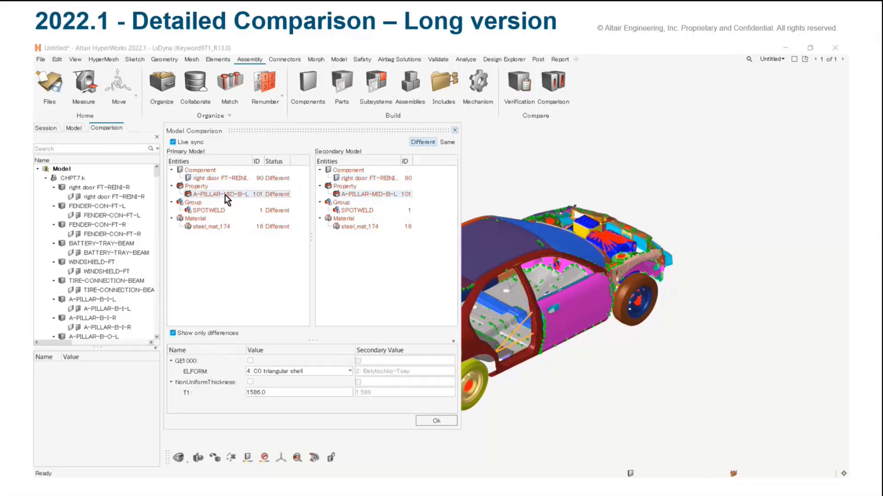
pyautogui.click(266, 394)
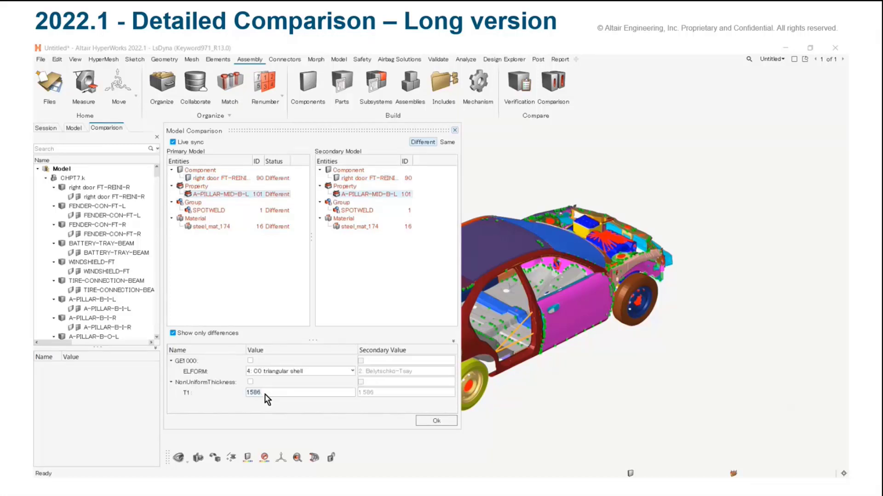
pyautogui.click(218, 211)
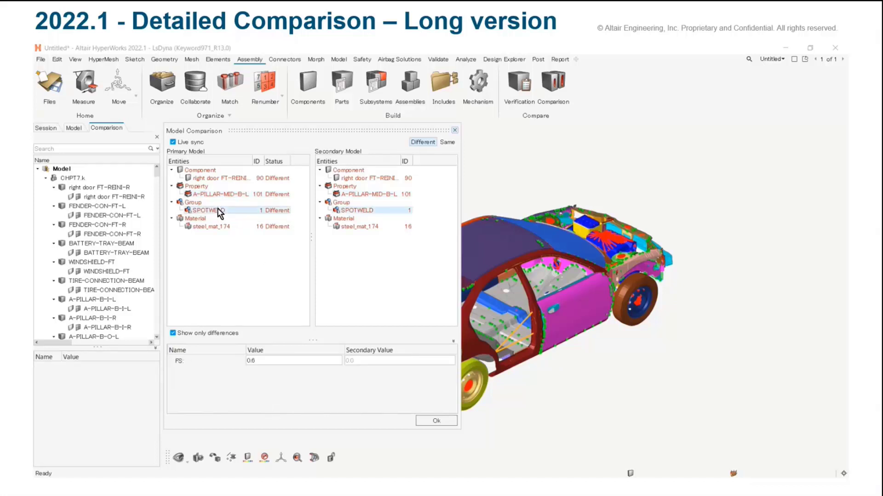
# Set the PR value of material steel_mat_174 to 0.3 in the primary model and accept the change
pyautogui.click(211, 227)
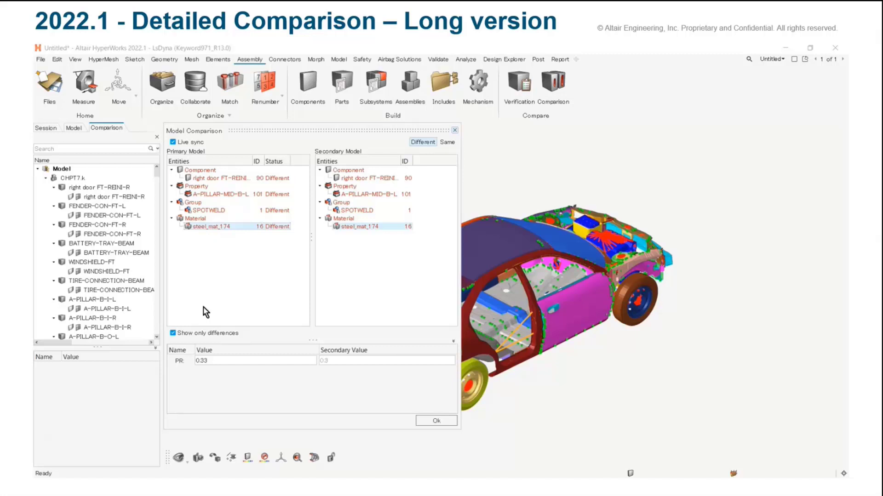
pyautogui.click(222, 363)
pyautogui.click(223, 361)
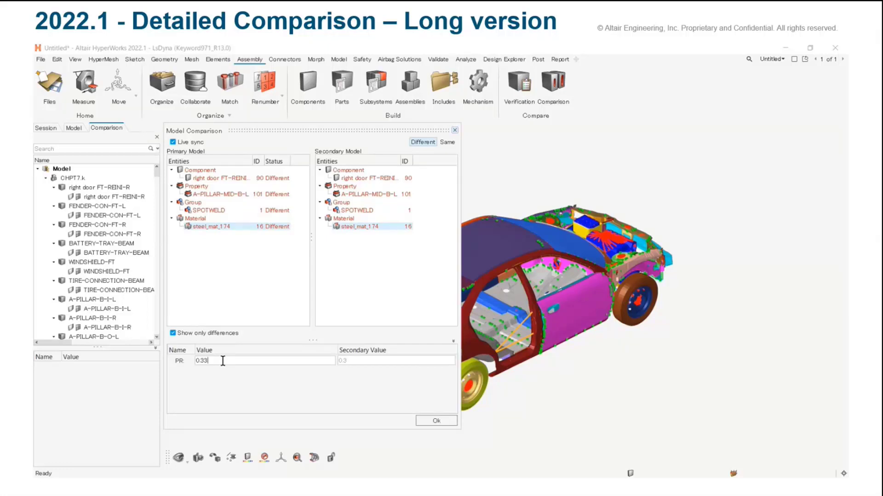
pyautogui.press('BackSpace')
pyautogui.press('Return')
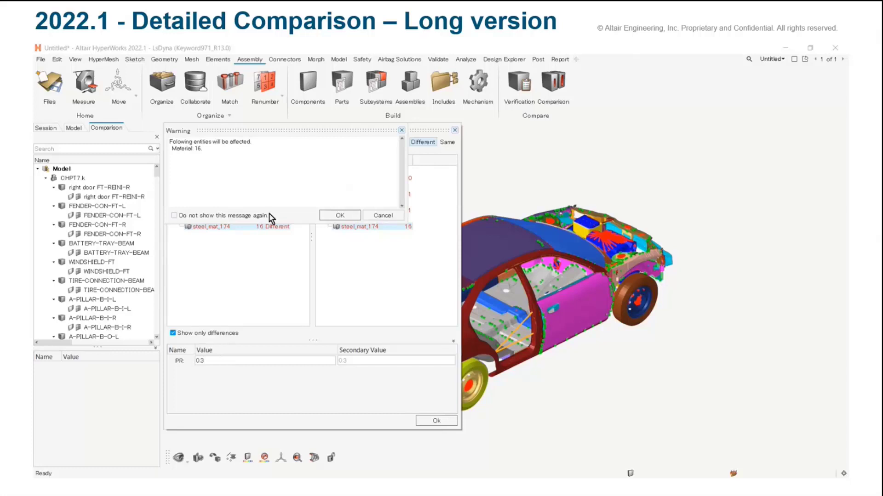
pyautogui.click(339, 215)
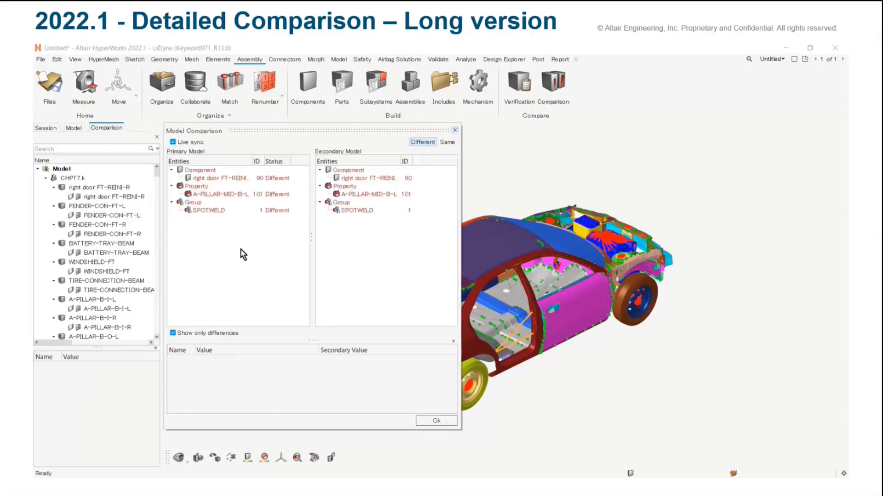
# Set thickness T1 of property A-PILLAR-MID-B-L to 1.586 in the primary model and accept the change
pyautogui.click(213, 195)
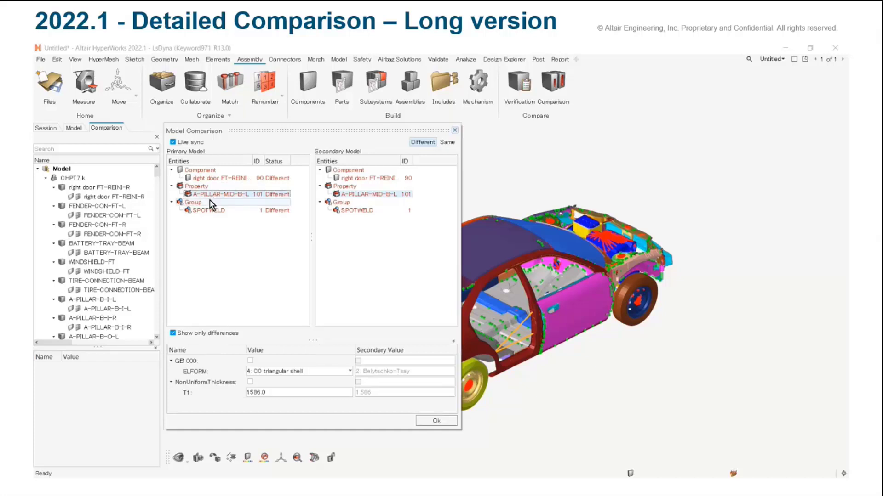
pyautogui.click(259, 393)
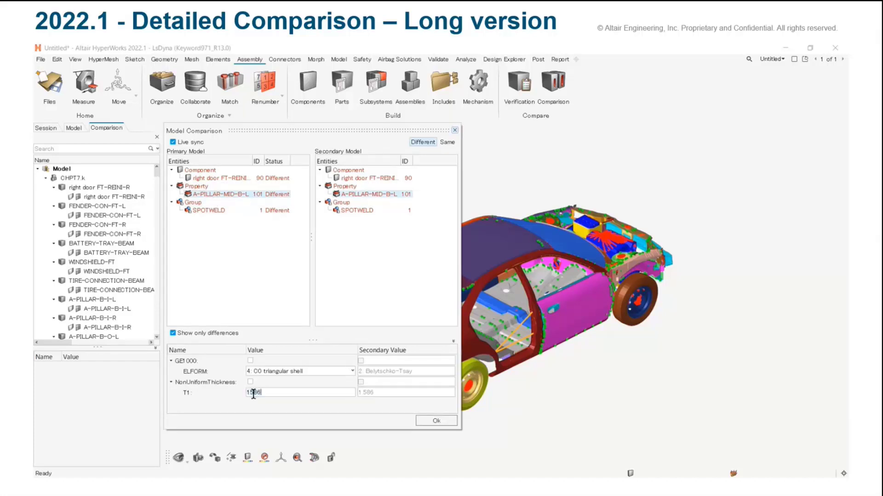
pyautogui.click(251, 393)
pyautogui.write('.')
pyautogui.press('Return')
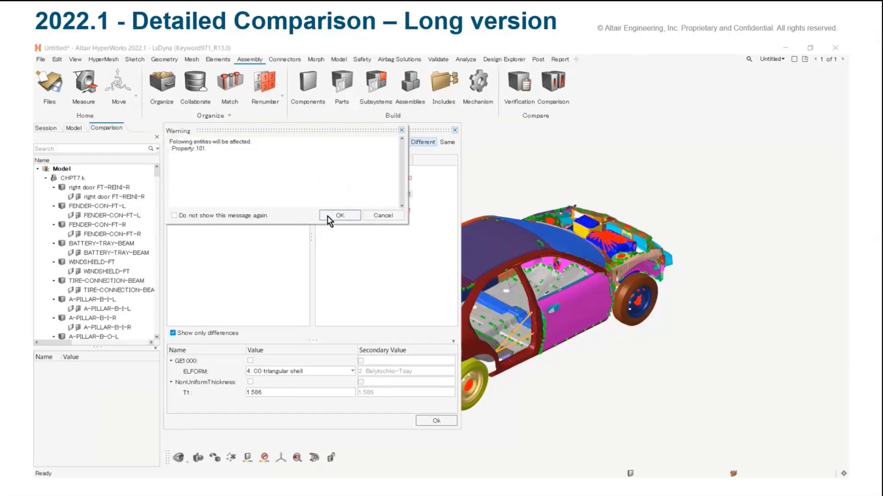
pyautogui.click(340, 216)
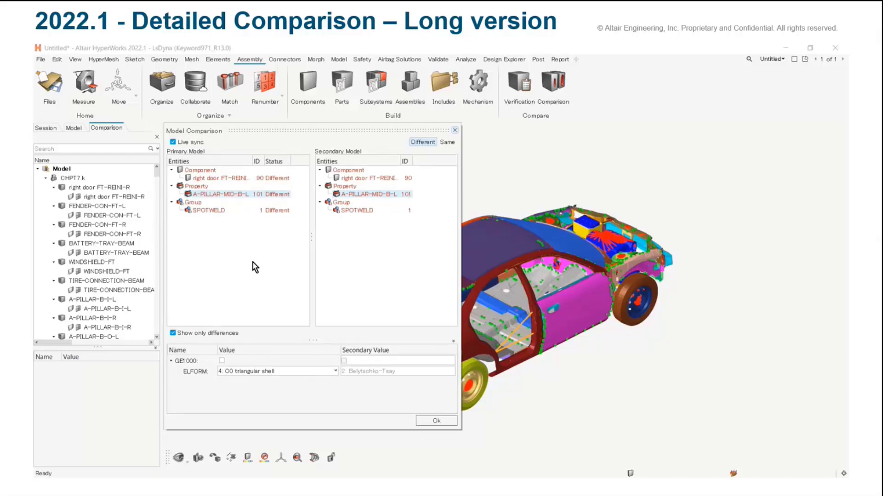
# Set ELFORM of property A-PILLAR-MID-B-L to 2: Belytschko-Tsay and accept the change
pyautogui.click(273, 372)
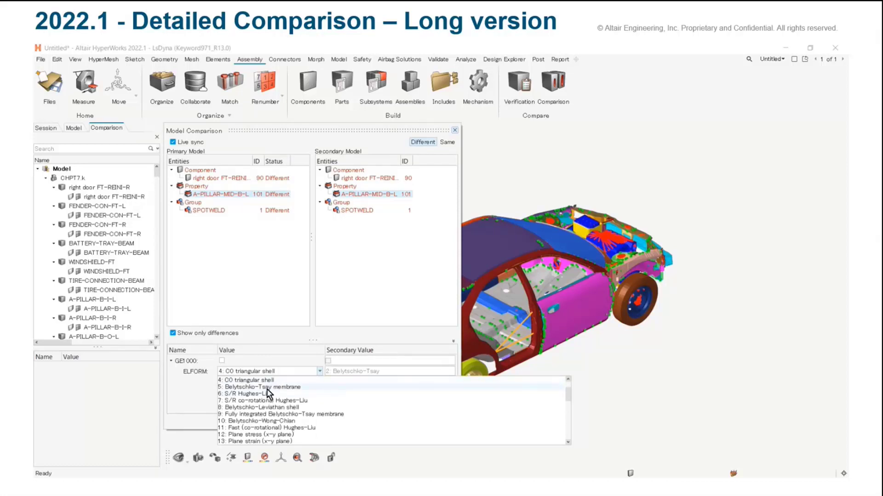
pyautogui.scroll(2, 269, 395)
pyautogui.click(269, 406)
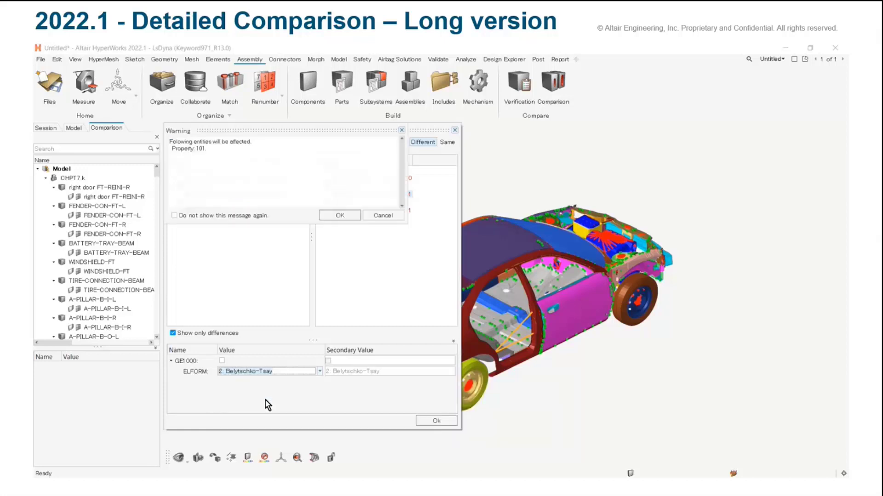
pyautogui.click(338, 216)
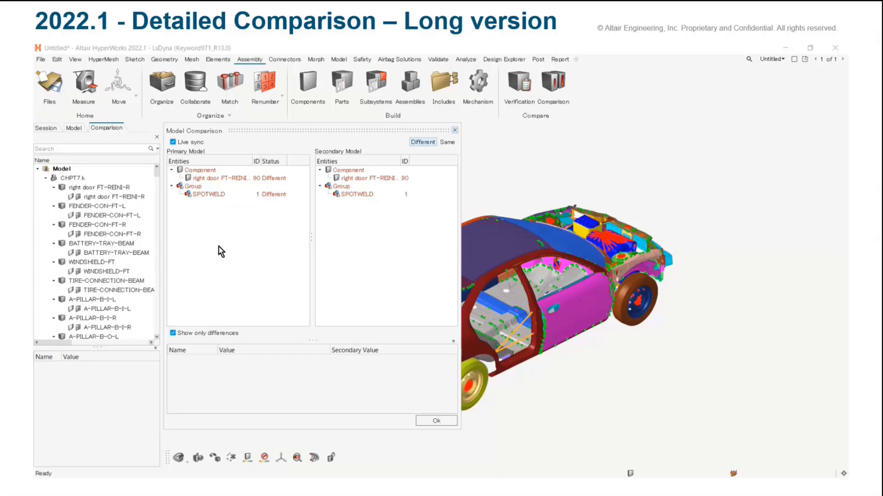
pyautogui.rightClick(221, 200)
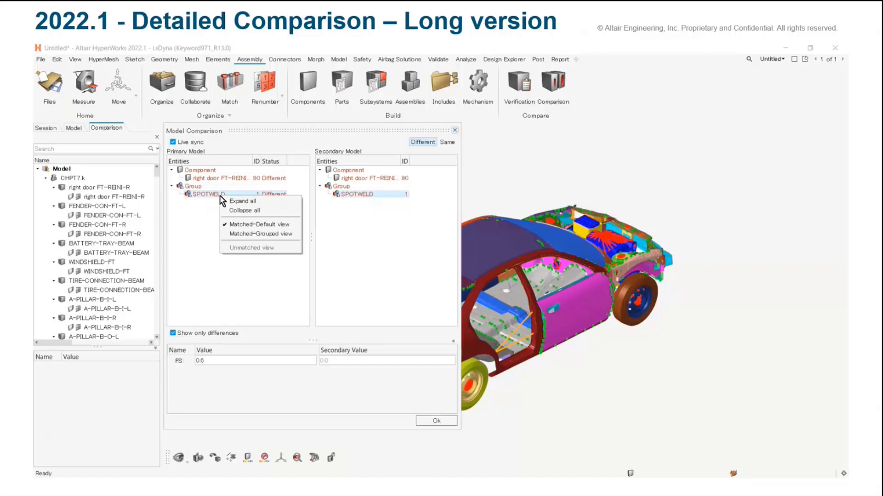
pyautogui.click(208, 236)
pyautogui.click(207, 236)
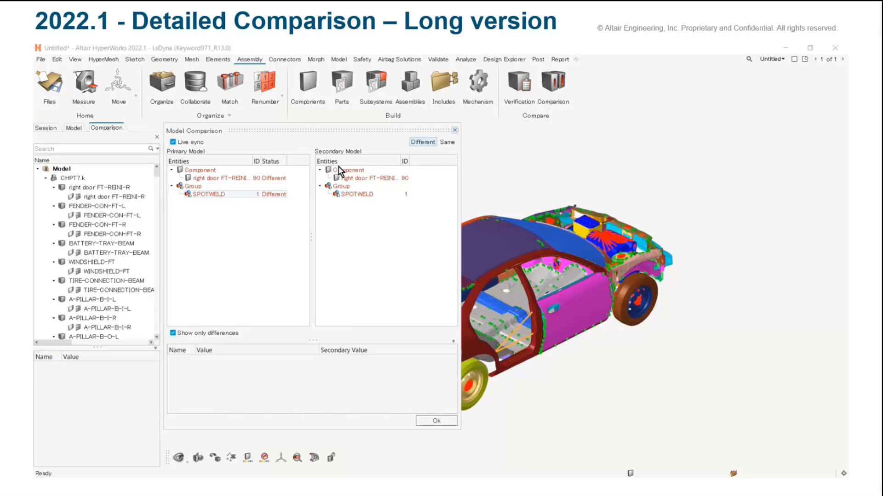
# List only the Same entities and examine all attributes of property A-ARM-FT-L, with the differences-only filter off
pyautogui.click(439, 143)
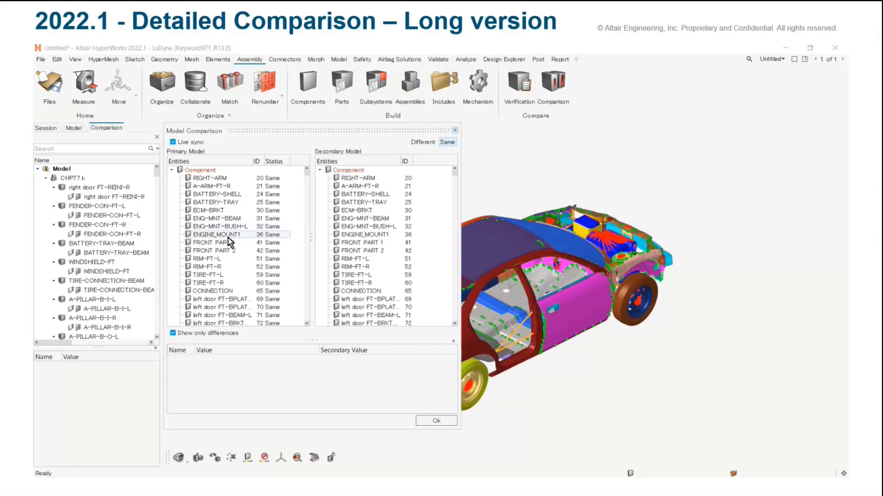
pyautogui.click(174, 170)
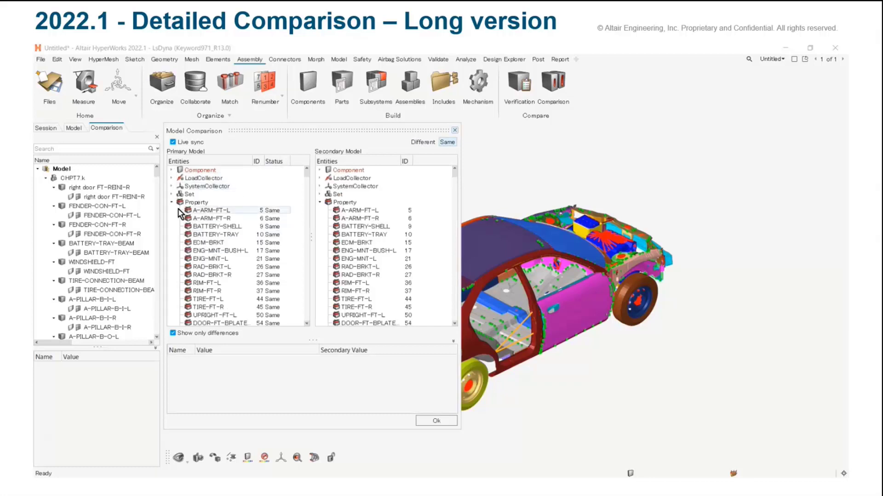
pyautogui.click(215, 211)
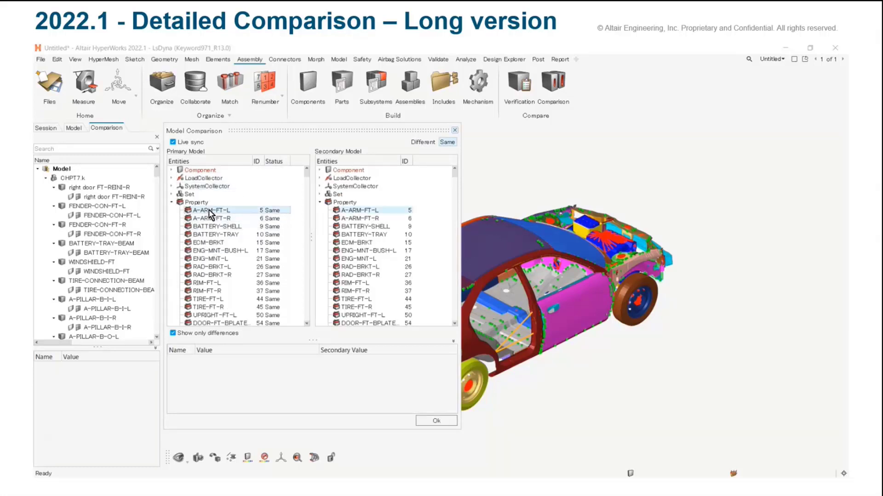
pyautogui.click(173, 333)
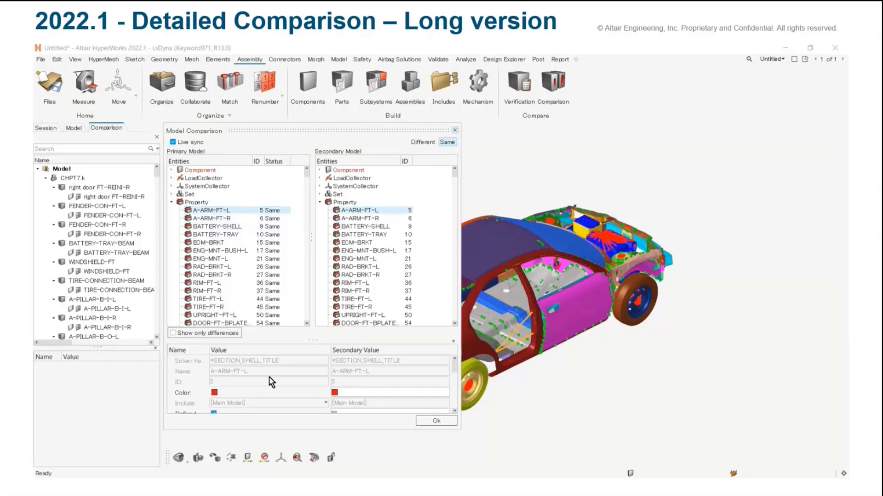
pyautogui.scroll(-5, 270, 390)
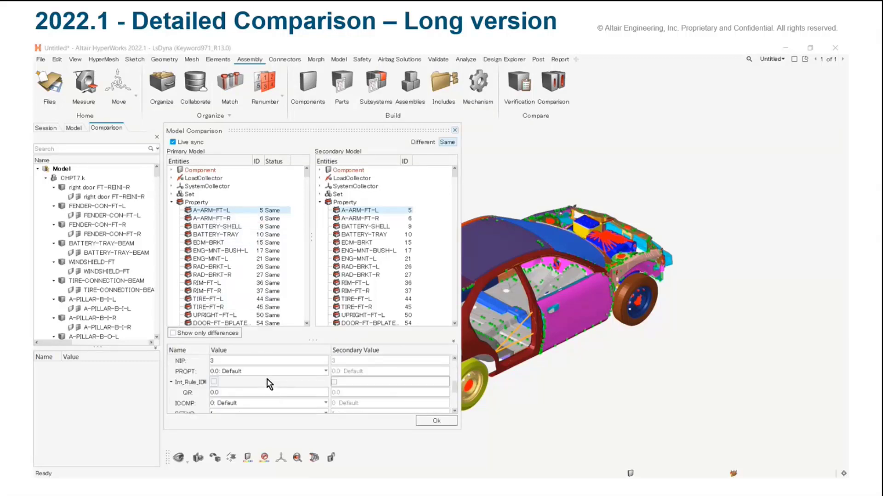
pyautogui.scroll(-2, 270, 384)
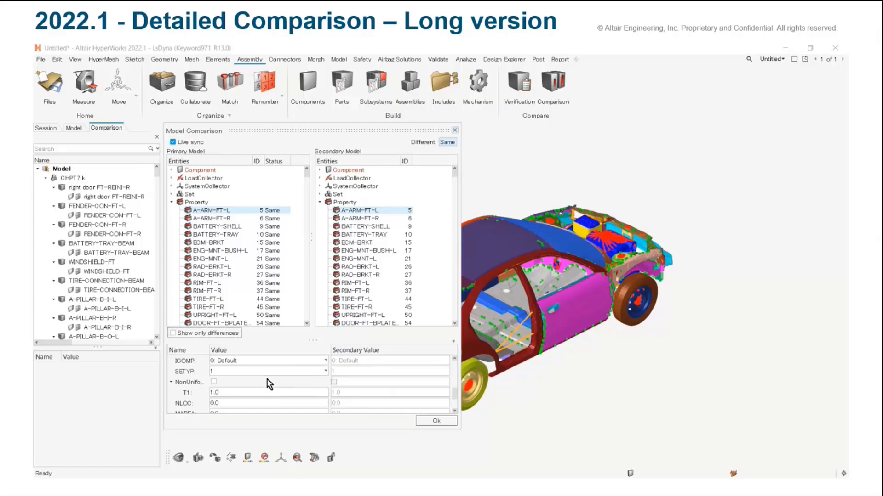
# Set thickness T1 of property A-ARM-FT-L to 2 in the primary model and accept the change
pyautogui.click(222, 392)
pyautogui.press('BackSpace')
pyautogui.write('2')
pyautogui.press('Return')
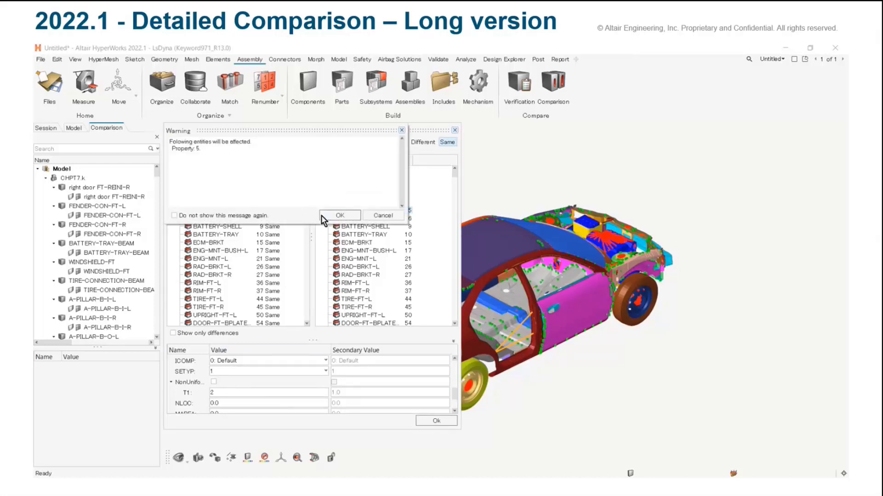
pyautogui.click(335, 216)
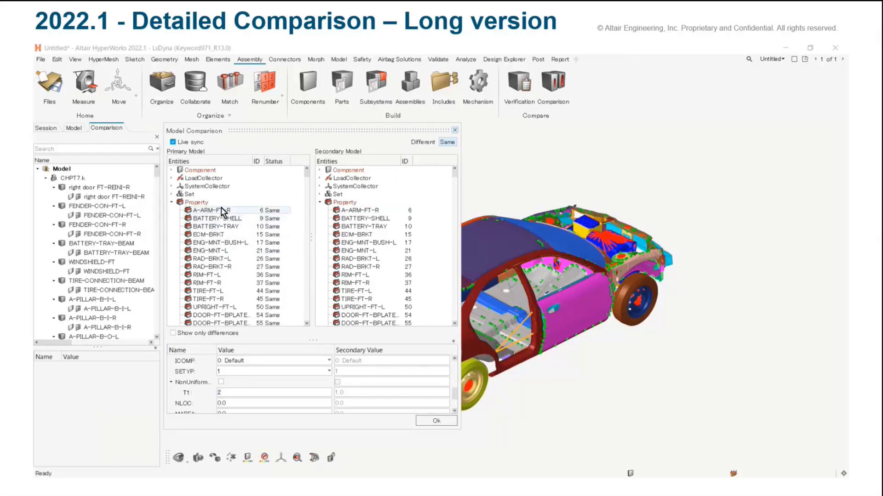
# Set thickness T1 of property A-ARM-FT-R to 2 in the primary model and accept the change
pyautogui.click(222, 211)
pyautogui.scroll(-3, 259, 386)
pyautogui.scroll(5, 258, 385)
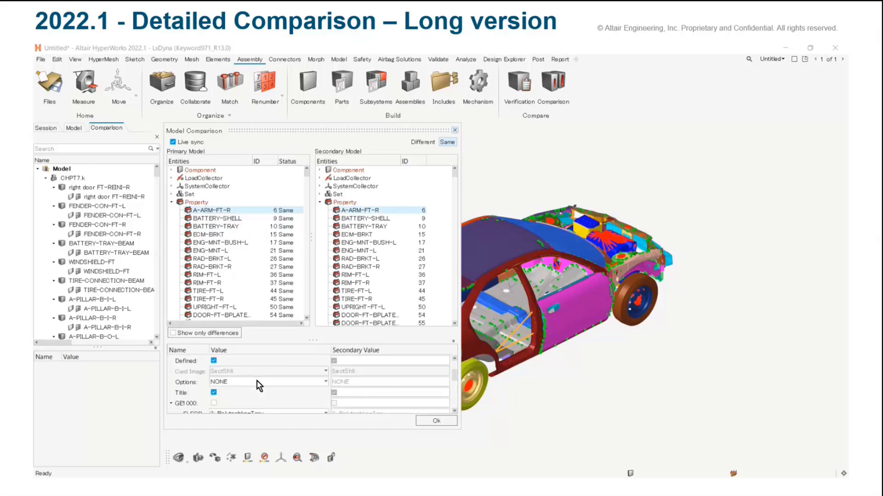
pyautogui.click(268, 393)
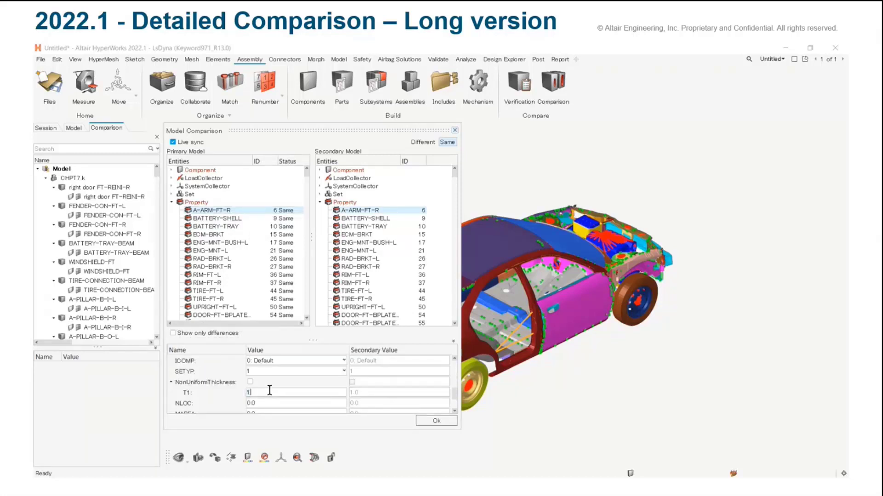
pyautogui.write('2')
pyautogui.press('Return')
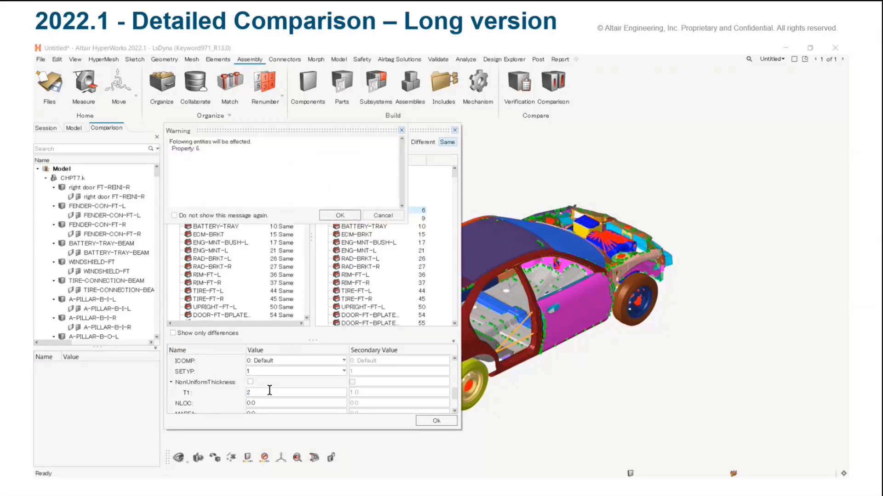
pyautogui.click(339, 217)
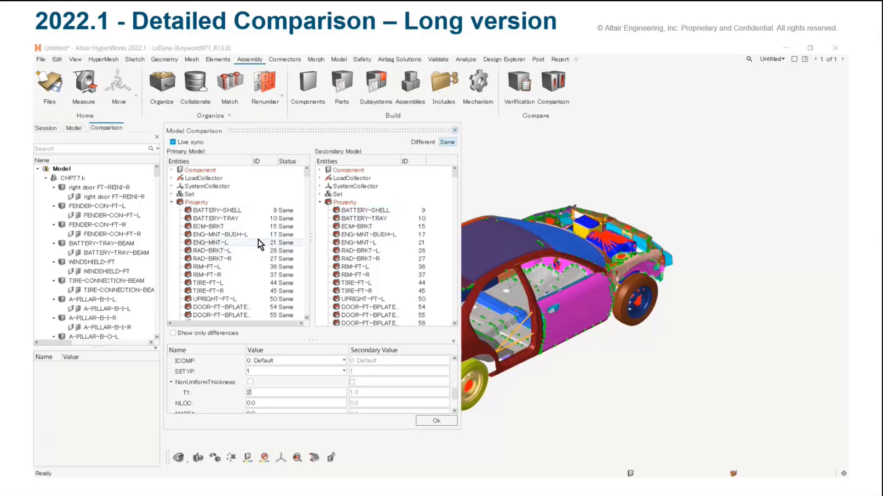
# List the Different entities alongside the Same ones and review only the differing attributes of properties A-ARM-FT-L and A-ARM-FT-R
pyautogui.click(425, 143)
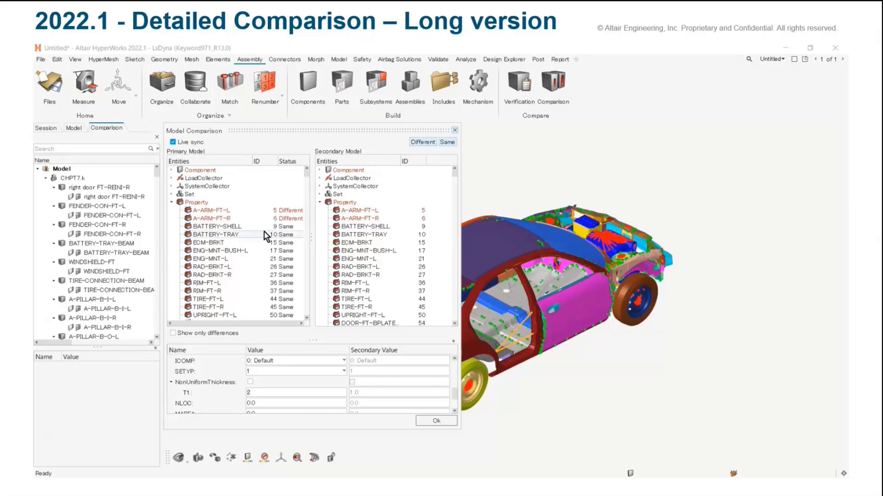
pyautogui.click(220, 211)
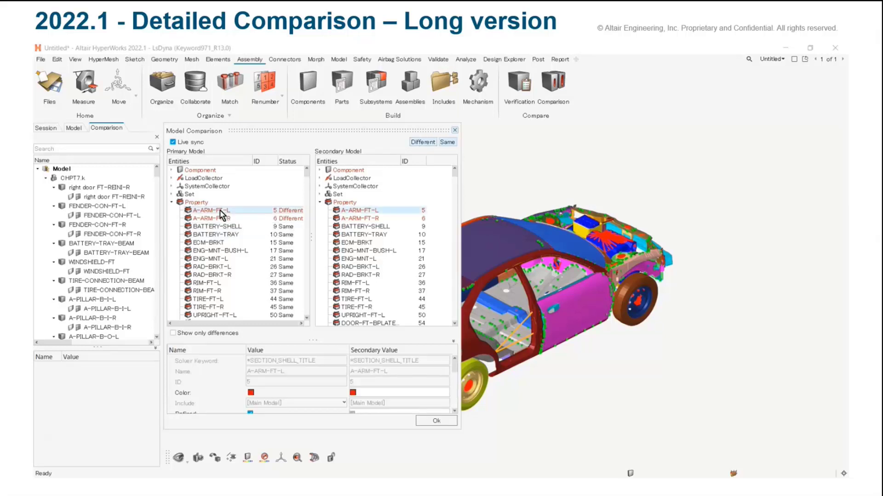
pyautogui.click(221, 218)
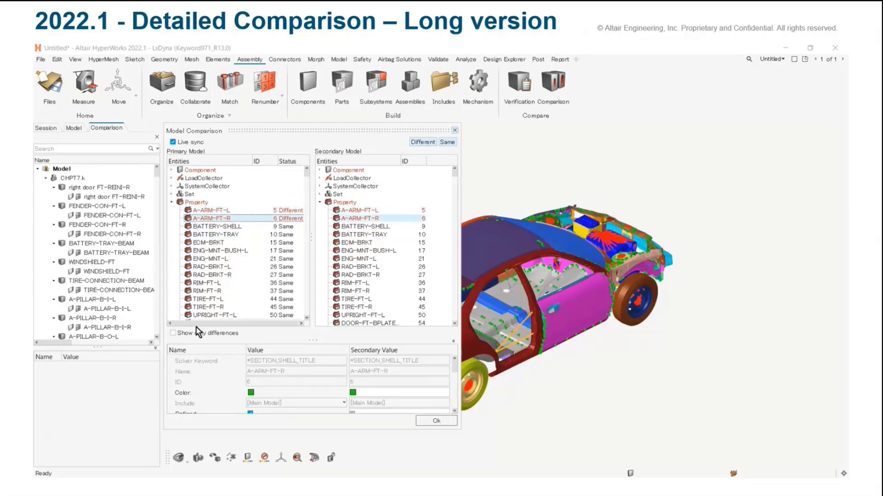
pyautogui.click(173, 334)
pyautogui.click(206, 212)
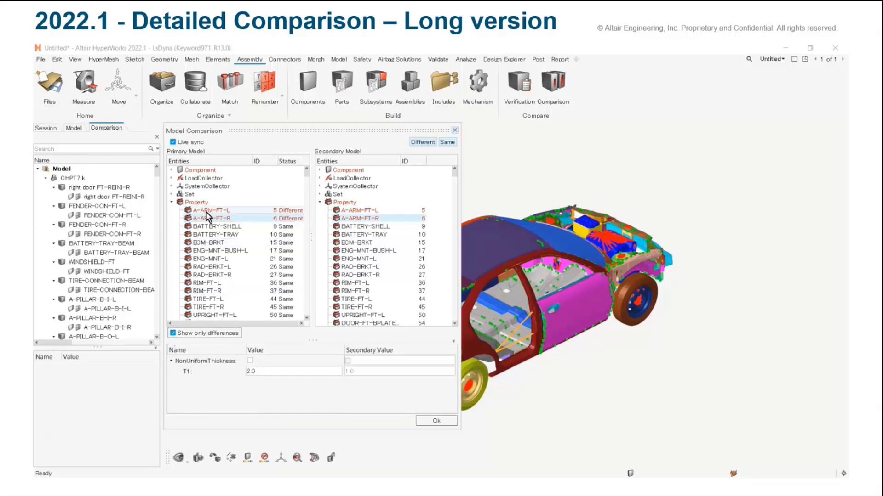
pyautogui.click(211, 220)
pyautogui.click(211, 212)
pyautogui.click(211, 220)
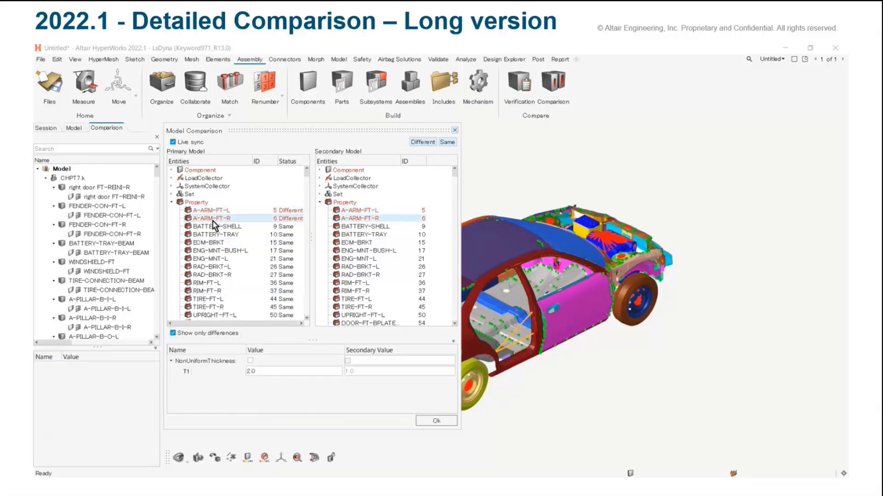
pyautogui.click(212, 211)
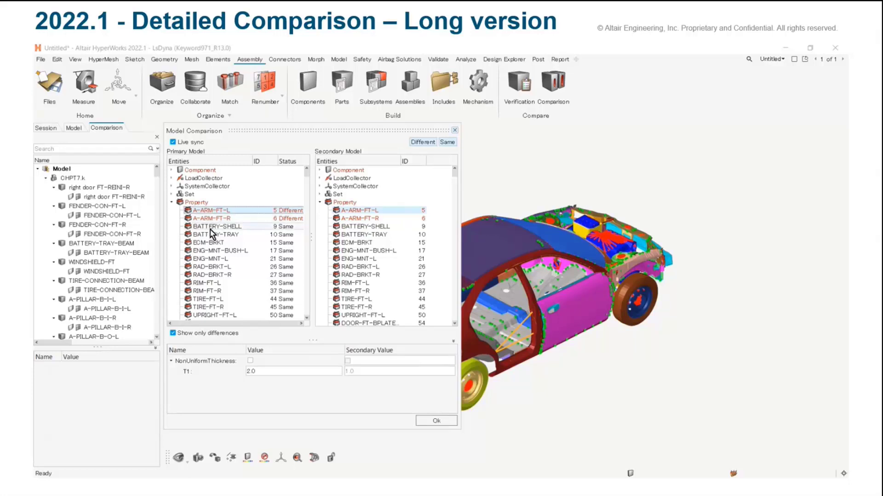
# Select property BATTERY-SHELL, turn off live sync and show all of its attributes instead of only the differences
pyautogui.click(210, 227)
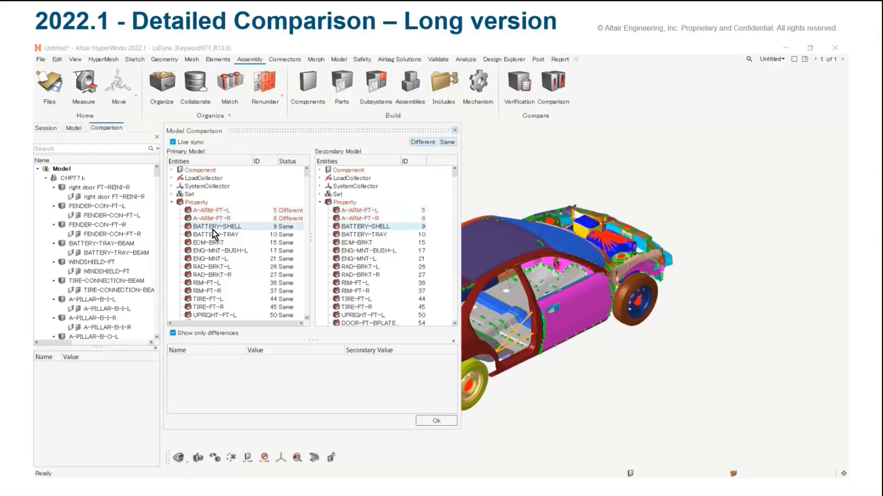
pyautogui.click(173, 142)
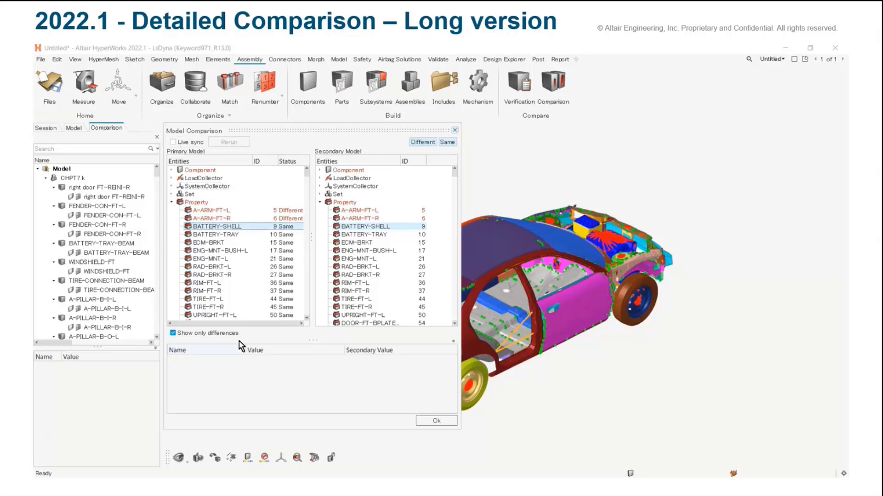
pyautogui.click(173, 333)
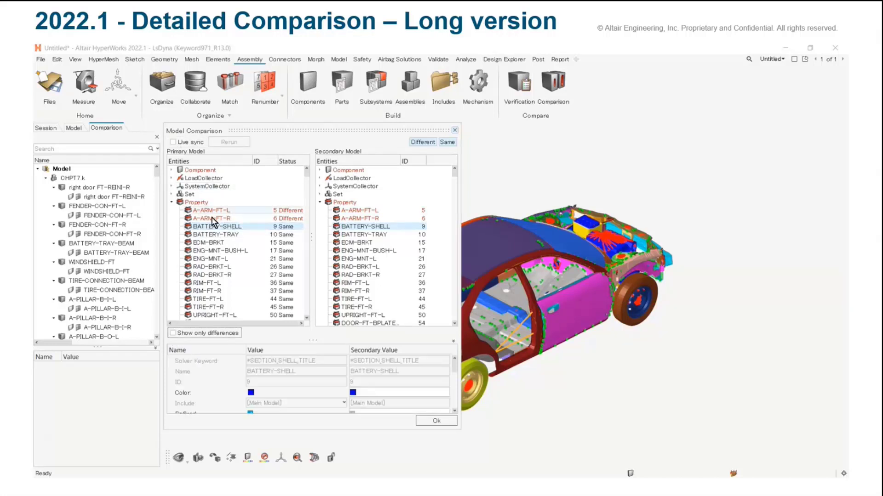
# Set thickness T1 of property BATTERY-SHELL to 3 in the primary model
pyautogui.scroll(-5, 247, 379)
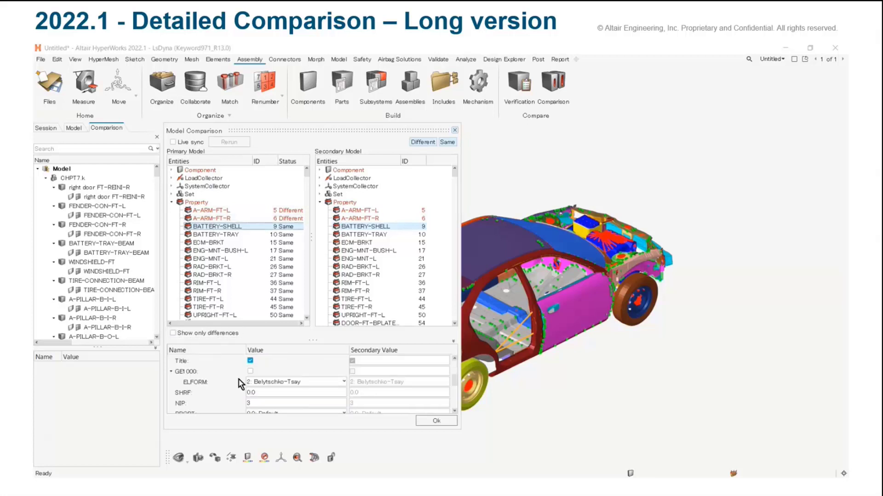
pyautogui.scroll(3, 275, 391)
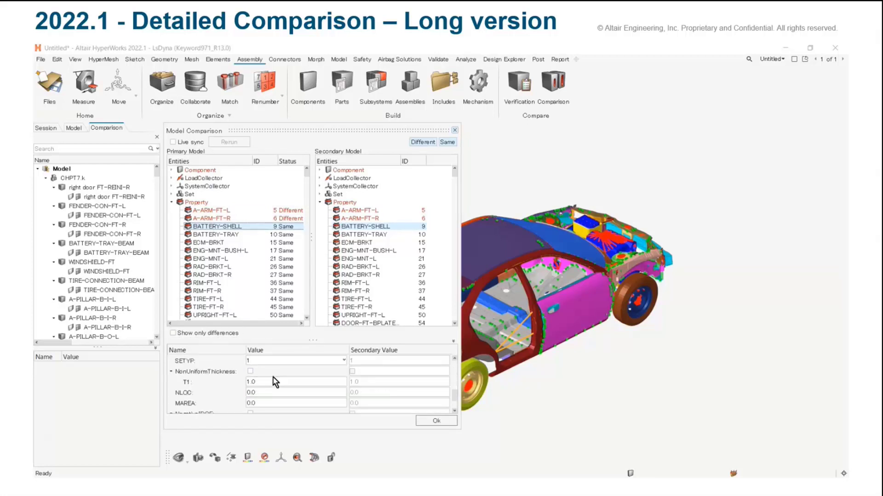
pyautogui.click(262, 381)
pyautogui.press('BackSpace')
pyautogui.write('3')
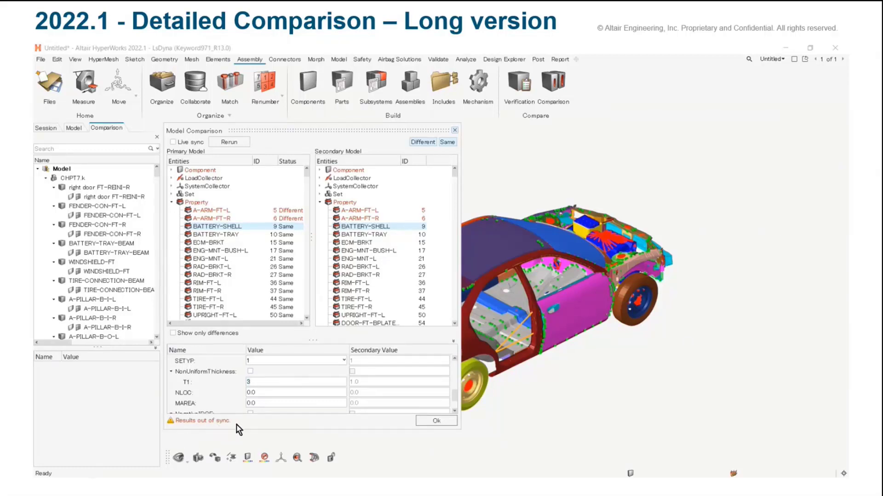
# Rerun the out-of-sync comparison and finish the model comparison
pyautogui.click(228, 143)
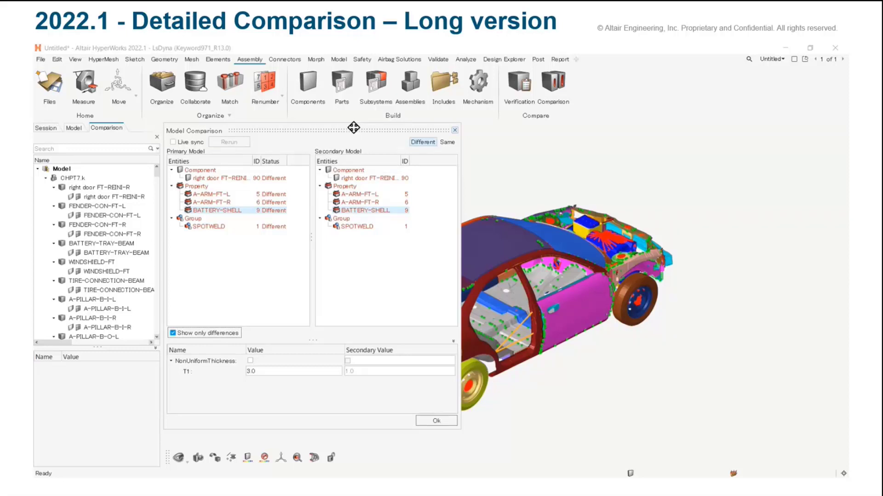
pyautogui.click(446, 422)
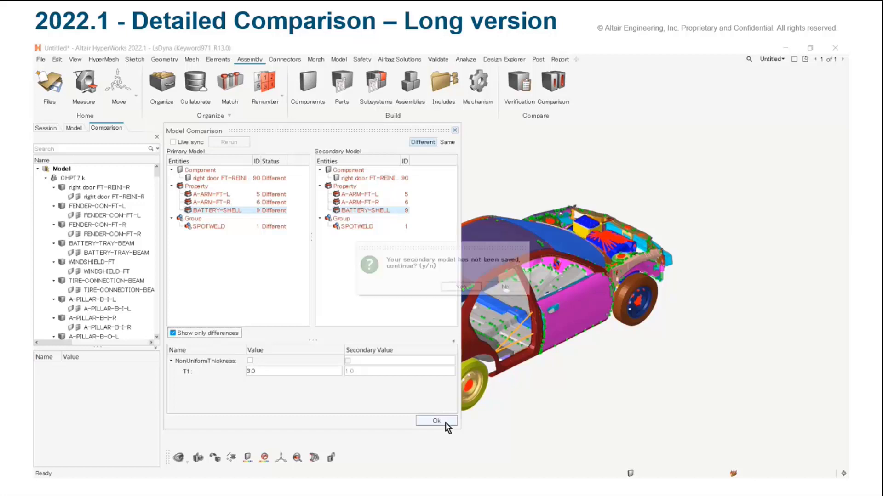